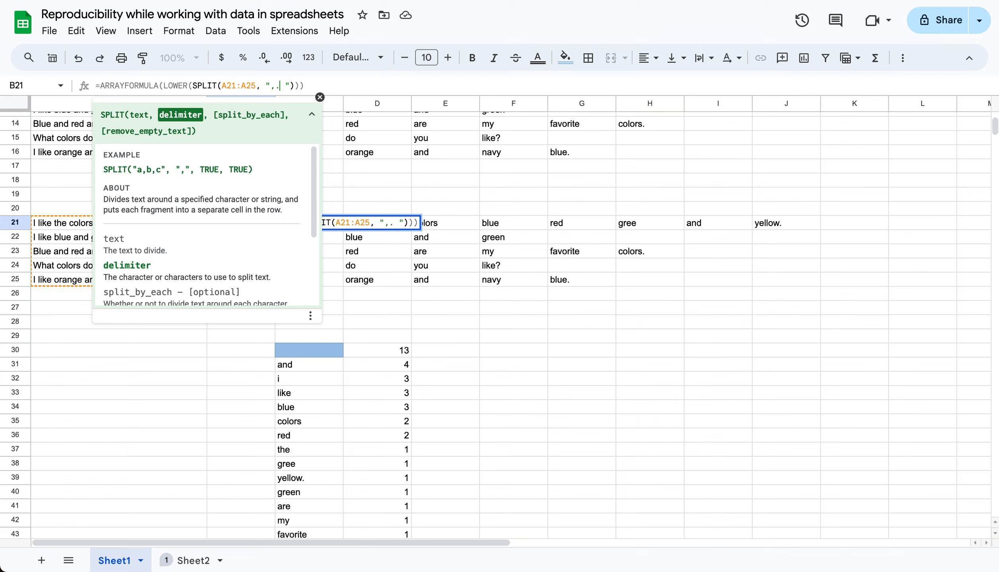
# Add a question mark to the SPLIT delimiters in the B21 formula, making them ",.? ", and apply it
pyautogui.write('?')
pyautogui.press('Right')
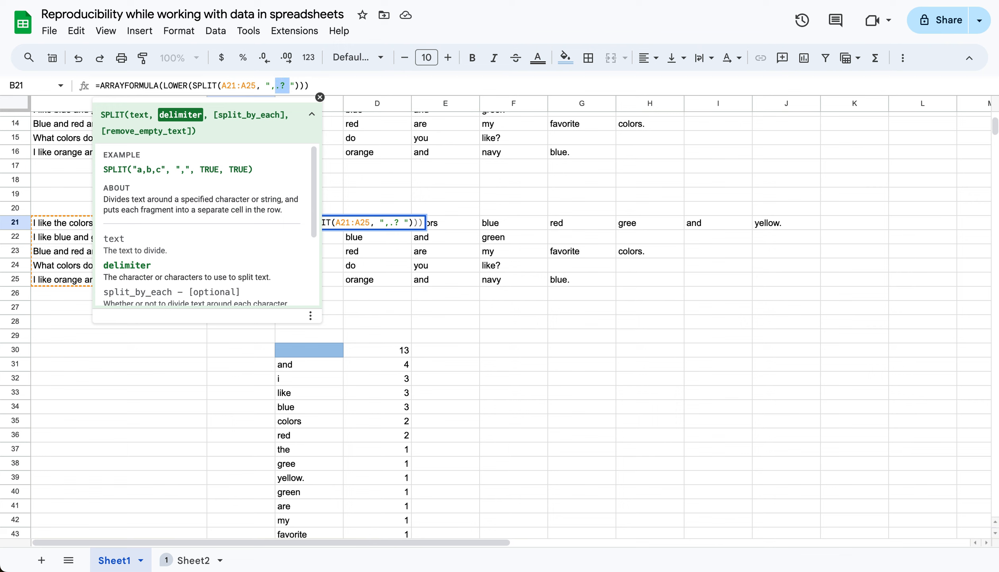
pyautogui.press('capslock')
pyautogui.press('Return')
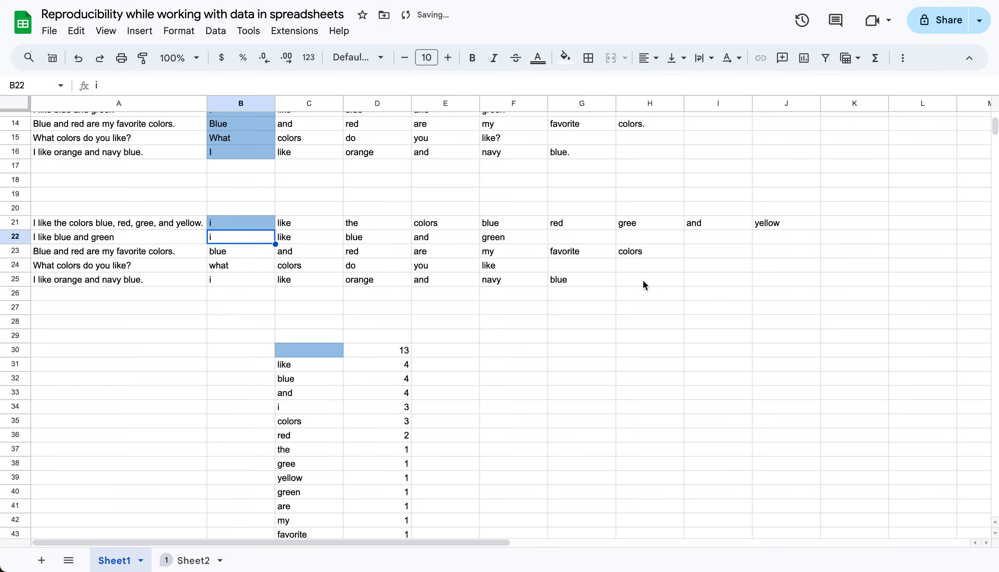
# Examine the ADV_VALUE_COUNTS word counts starting at C30 against the split sentences above them
pyautogui.scroll(-4, 619, 315)
pyautogui.click(308, 182)
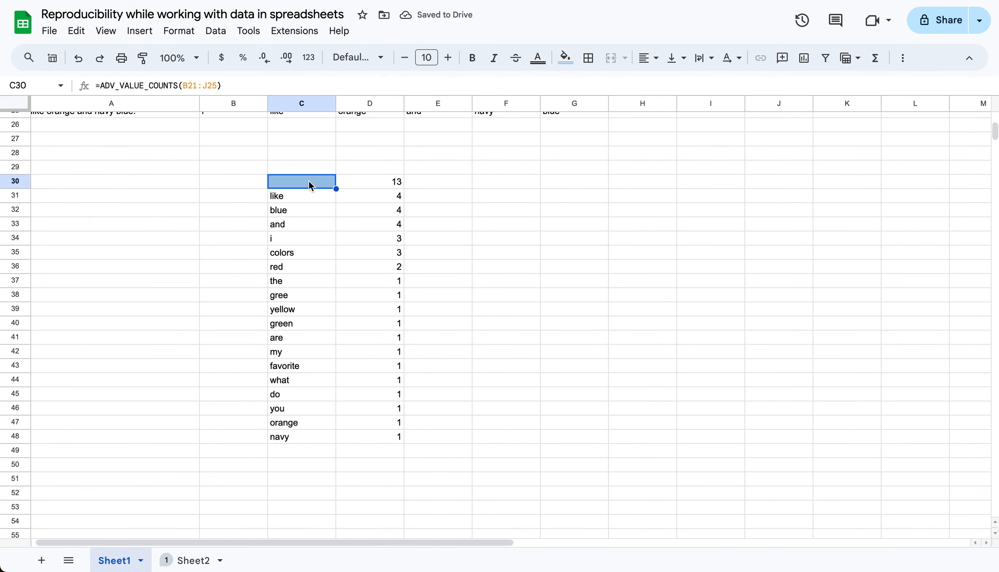
pyautogui.scroll(4, 308, 182)
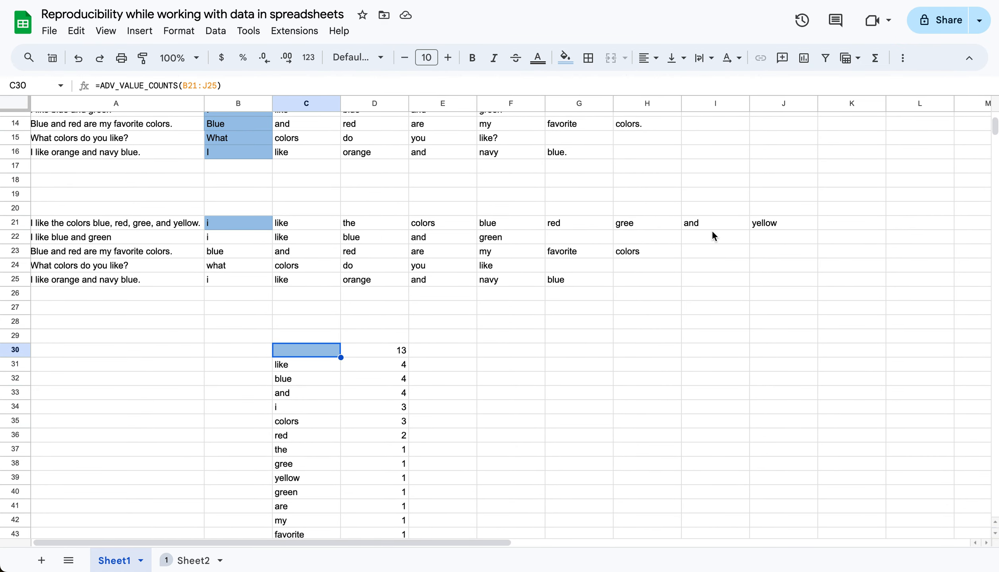
pyautogui.scroll(-3, 441, 359)
pyautogui.hscroll(1, 436, 364)
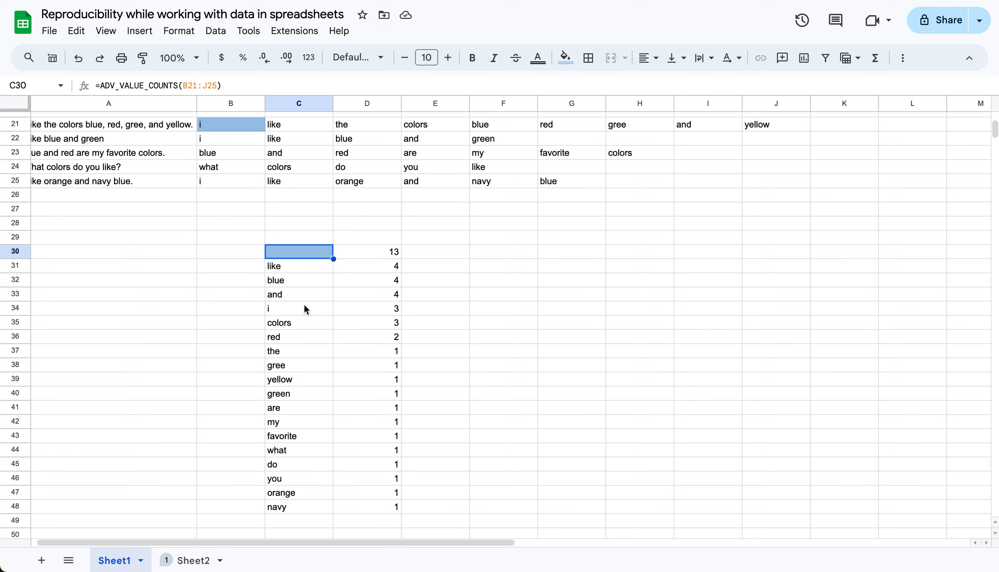
pyautogui.click(288, 278)
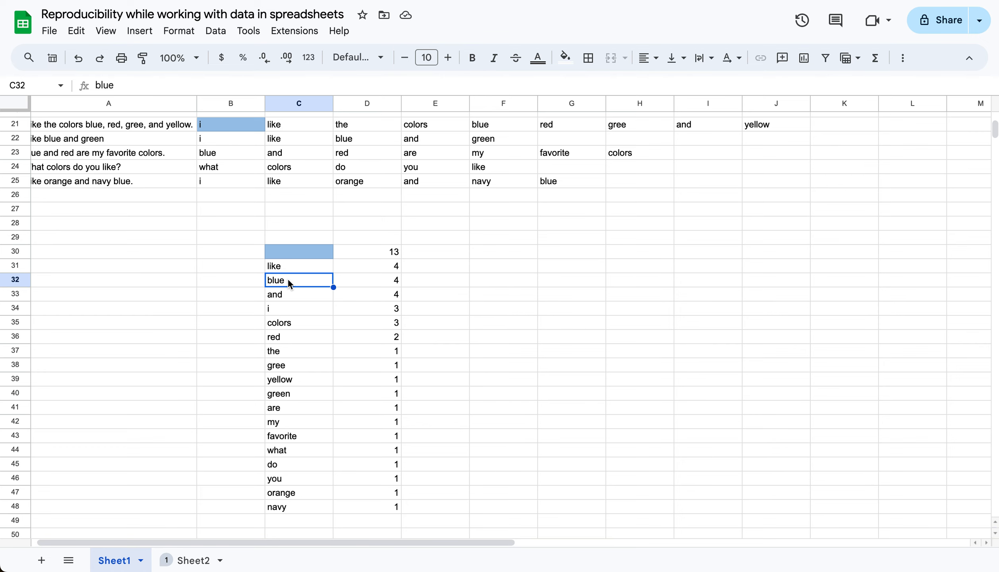
pyautogui.hscroll(-1, 288, 277)
pyautogui.scroll(7, 290, 284)
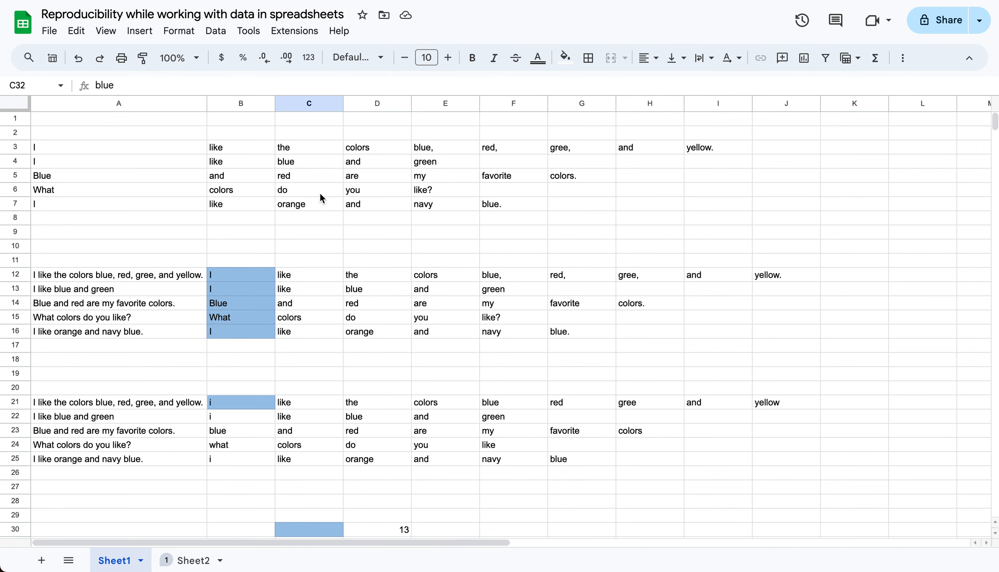
pyautogui.scroll(-5, 351, 323)
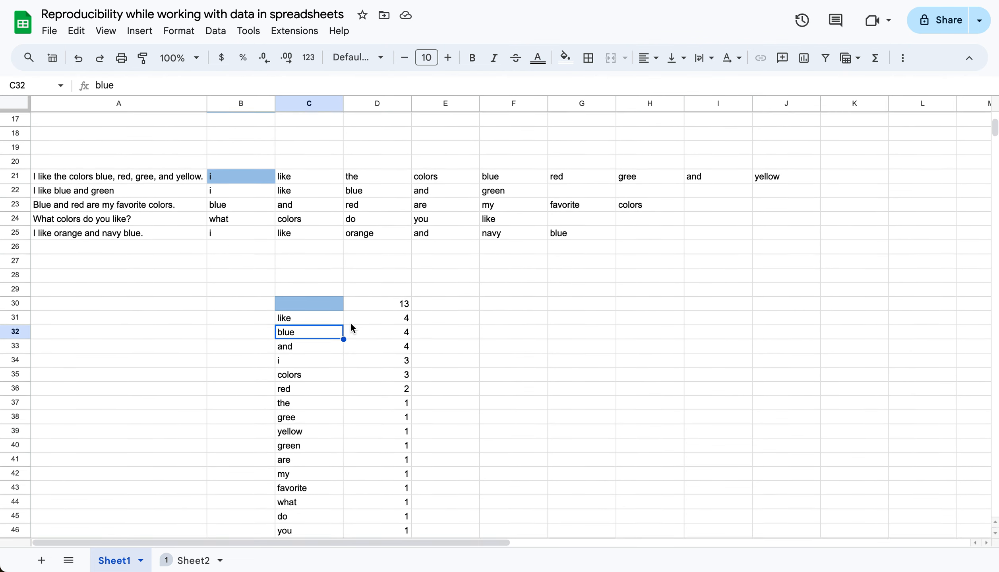
pyautogui.scroll(-1, 351, 322)
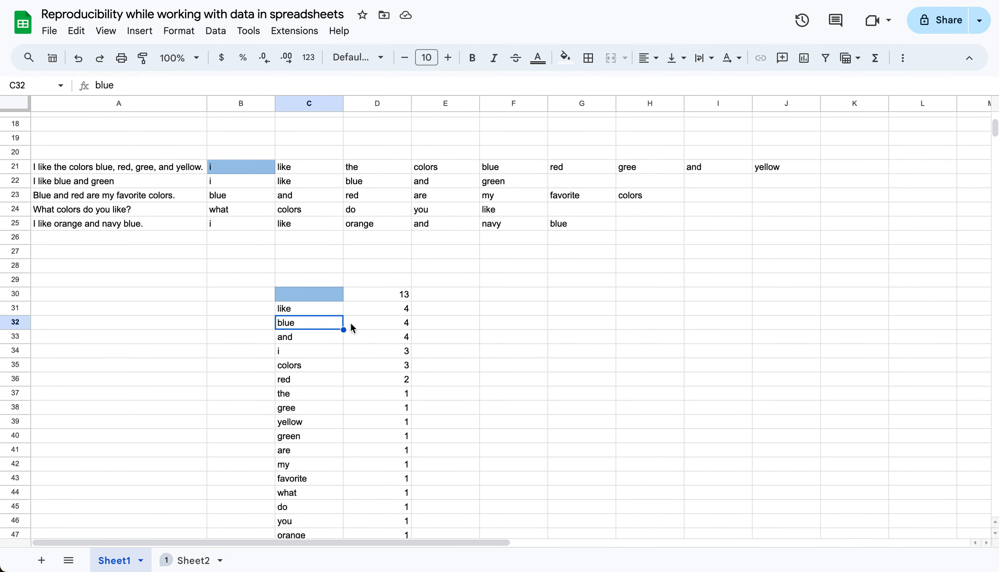
# Switch to the Sheet2 worksheet
pyautogui.click(193, 561)
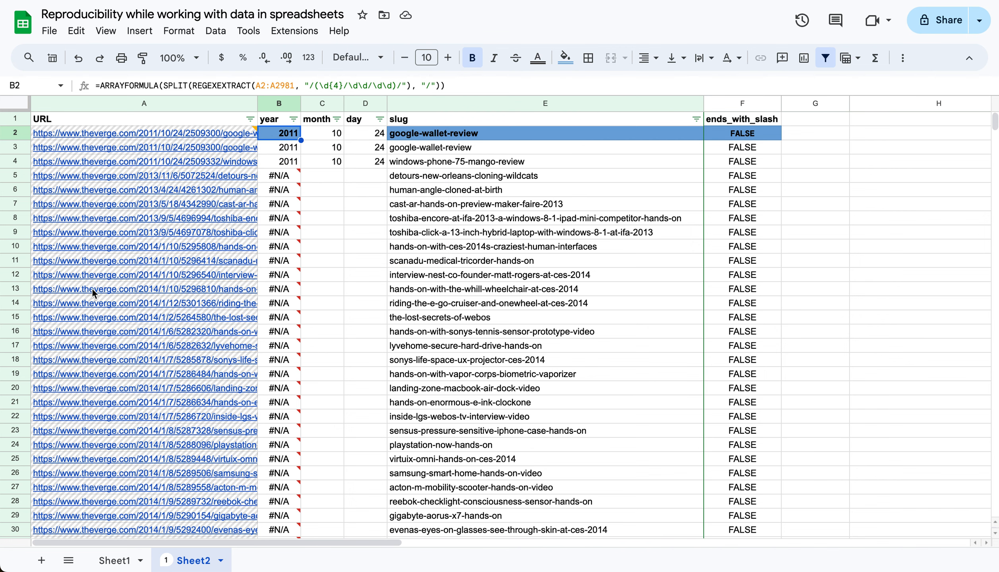
pyautogui.moveTo(140, 323)
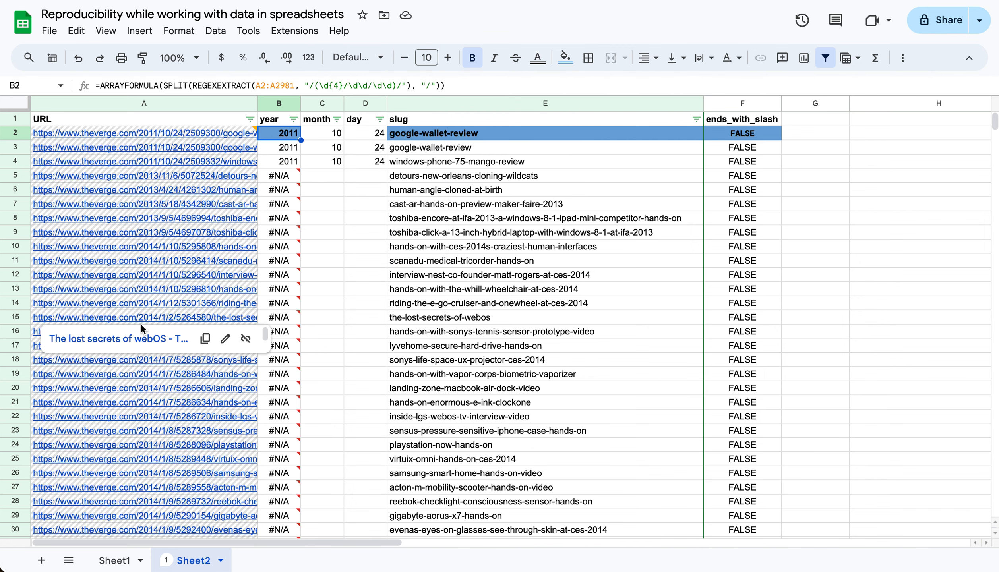
# Try to overwrite the protected URL in A11 with random filler text, and cancel the edit at the warning
pyautogui.click(175, 263)
pyautogui.write('A;SLDJF;A')
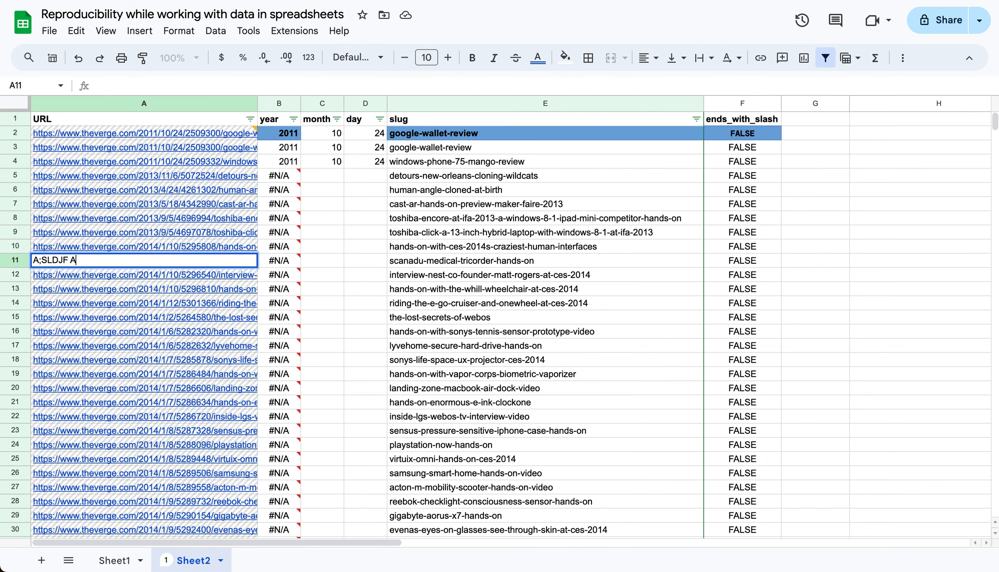
pyautogui.press('Return')
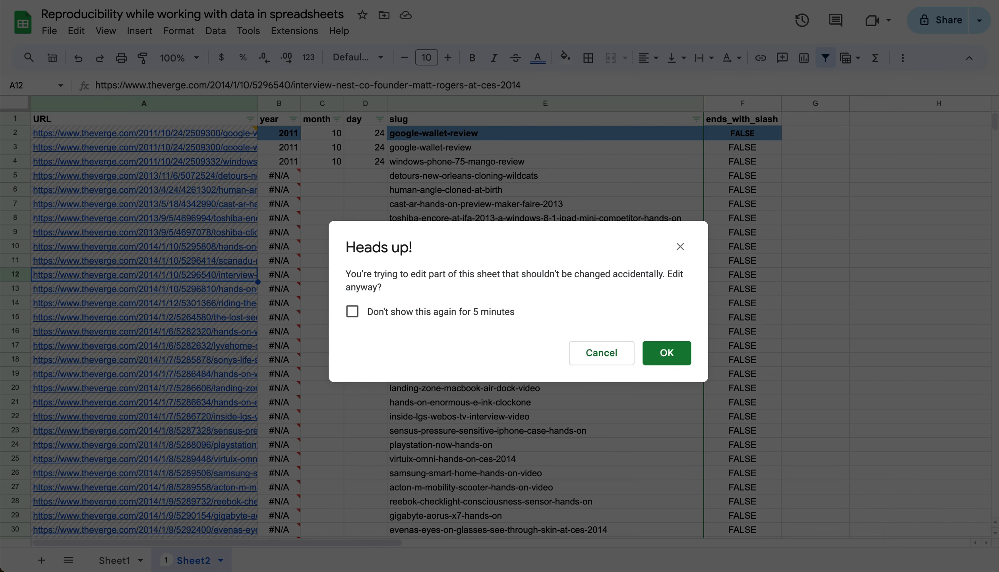
pyautogui.click(602, 353)
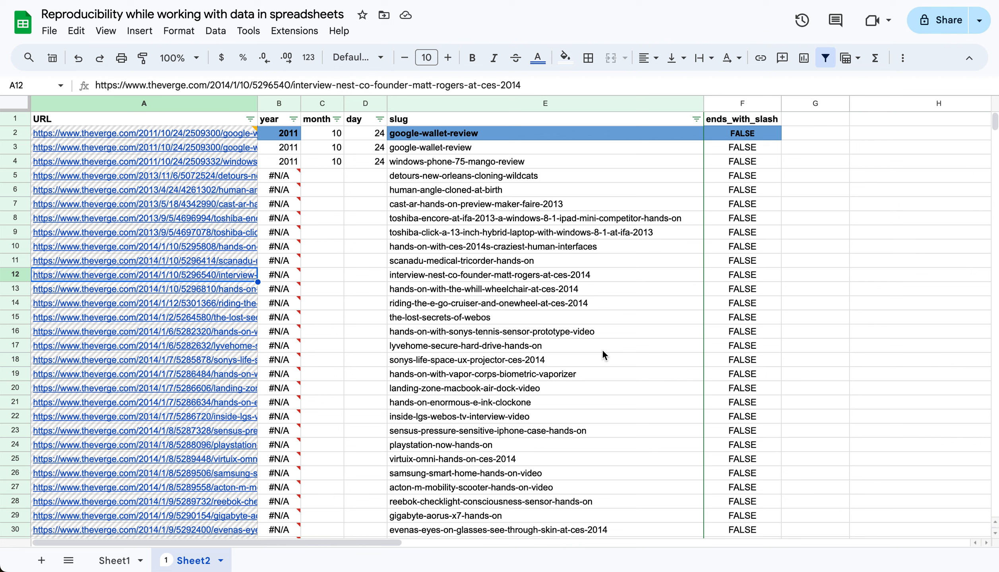
# Read the data-source comment on the URL in A2 and inspect the date-extraction formula in B2
pyautogui.moveTo(240, 136)
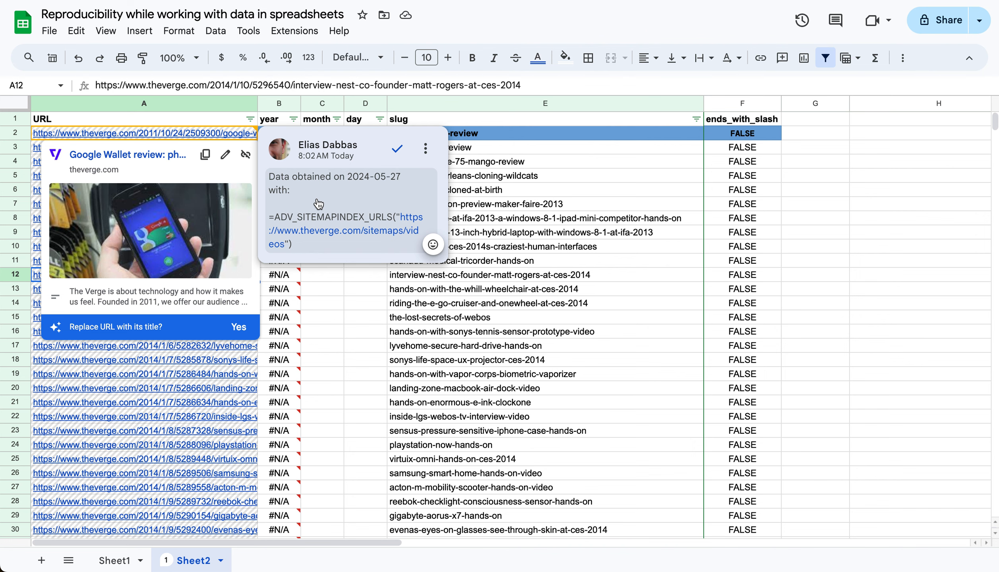
pyautogui.click(367, 322)
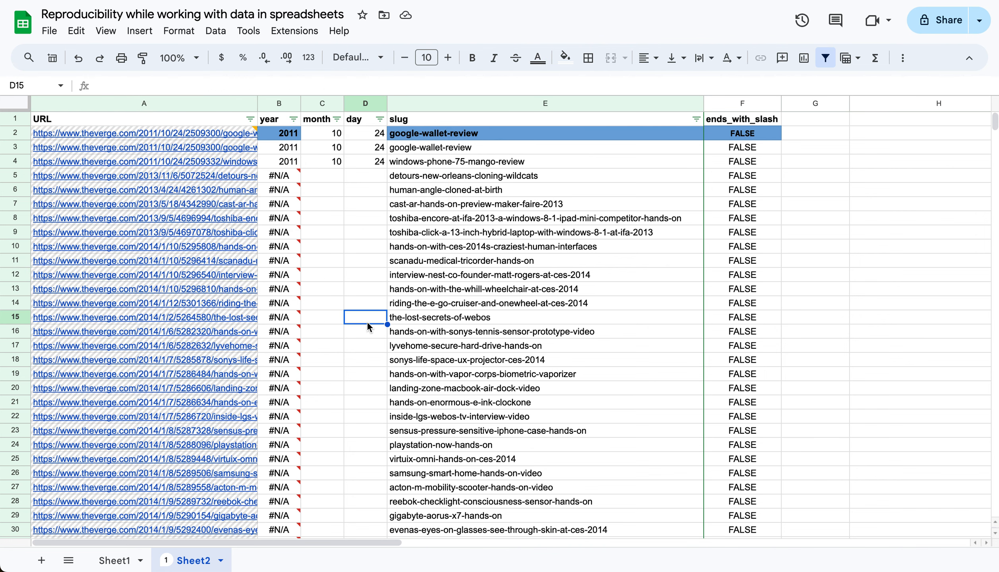
pyautogui.click(289, 134)
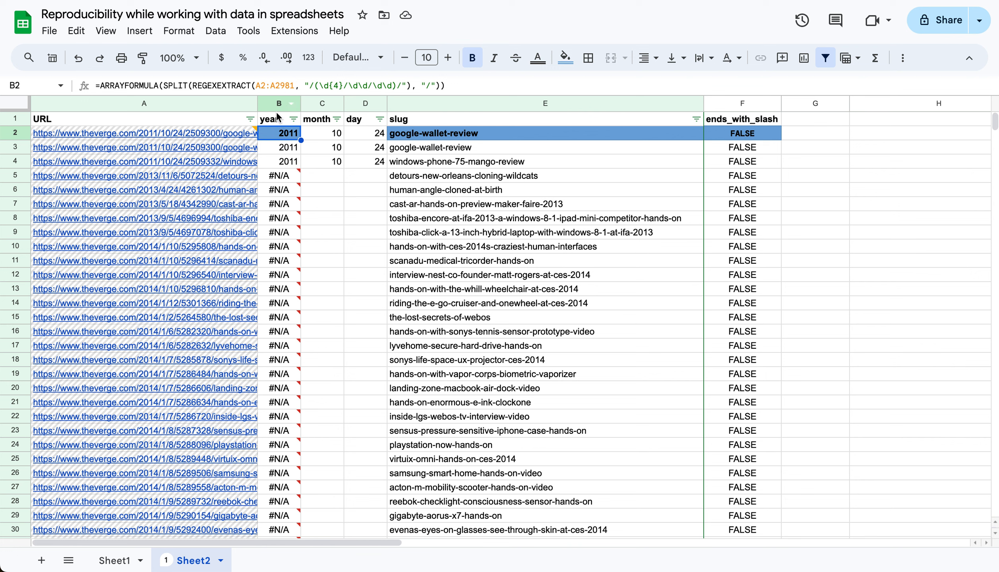
pyautogui.doubleClick(277, 136)
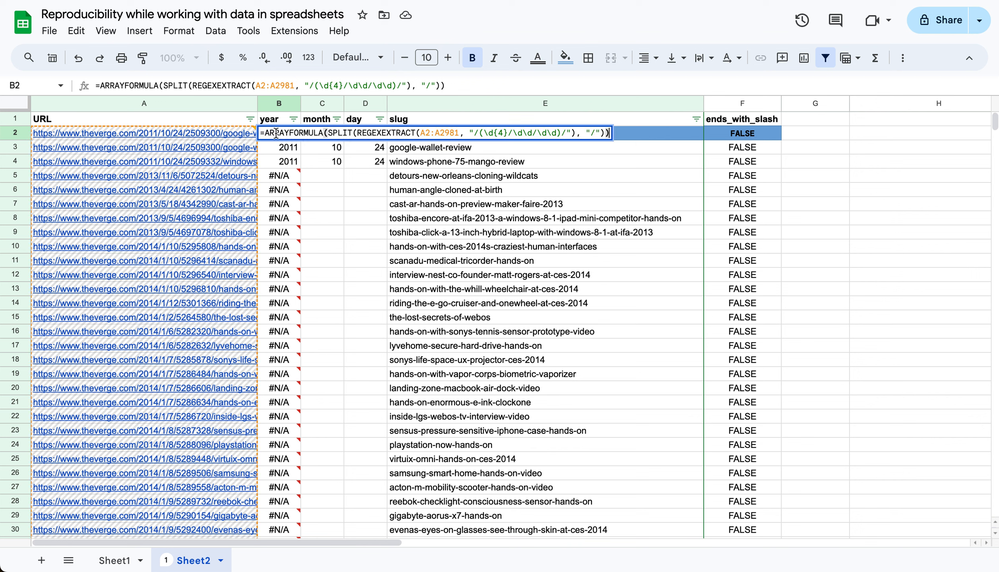
pyautogui.moveTo(145, 278)
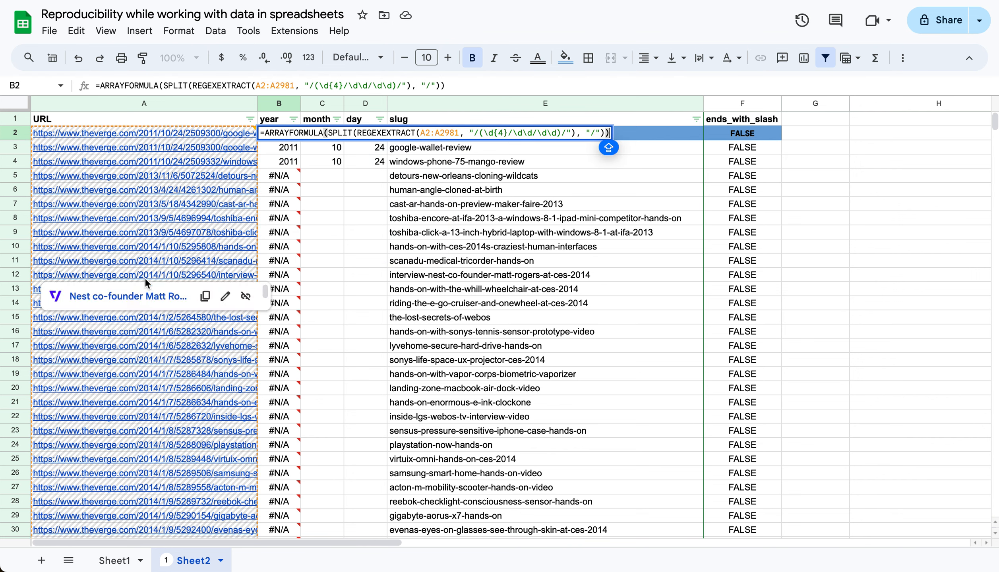
pyautogui.press('Escape')
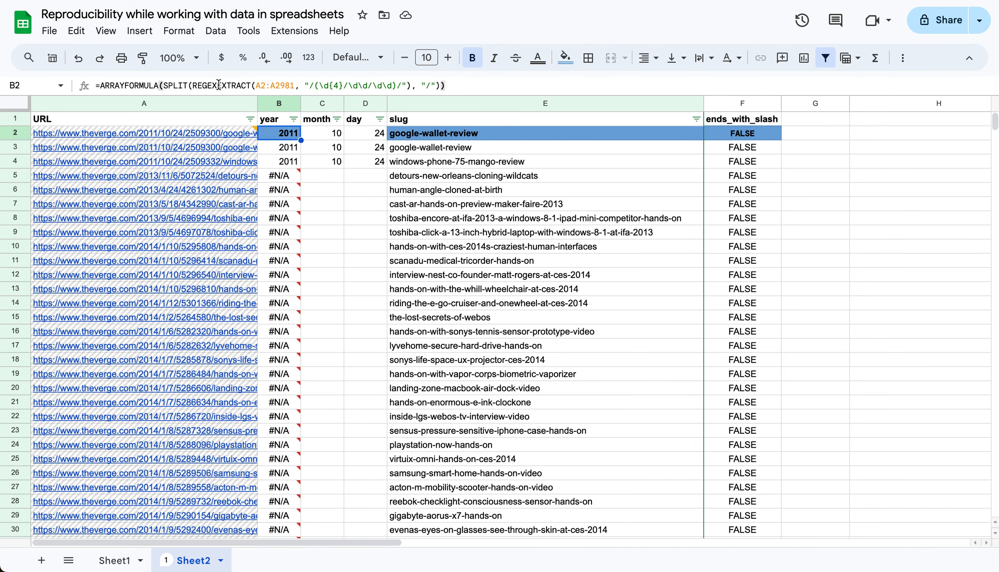
# Examine the regular expression in B2's REGEXEXTRACT formula without changing it
pyautogui.click(364, 85)
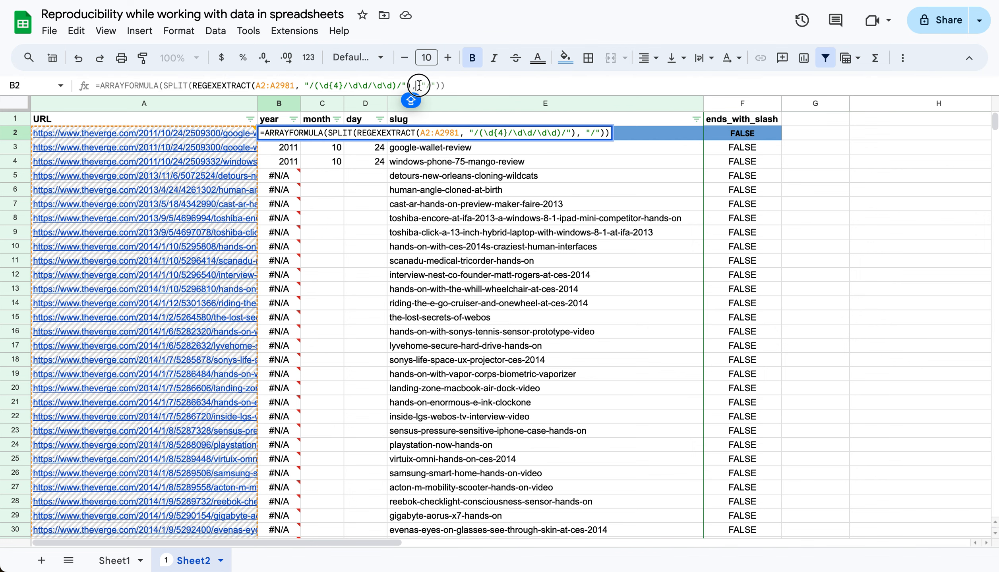
pyautogui.moveTo(337, 87); pyautogui.dragTo(300, 85)
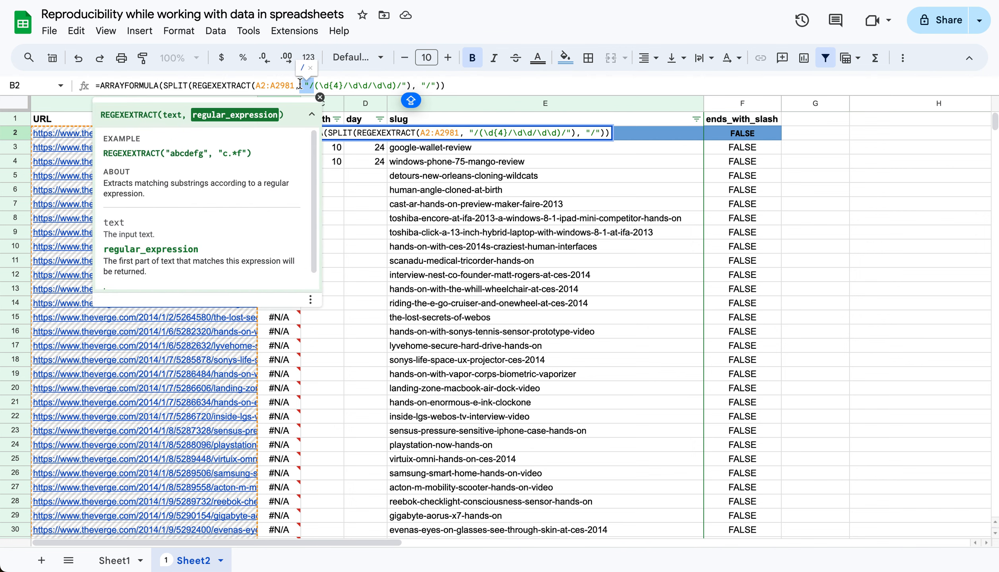
pyautogui.click(340, 243)
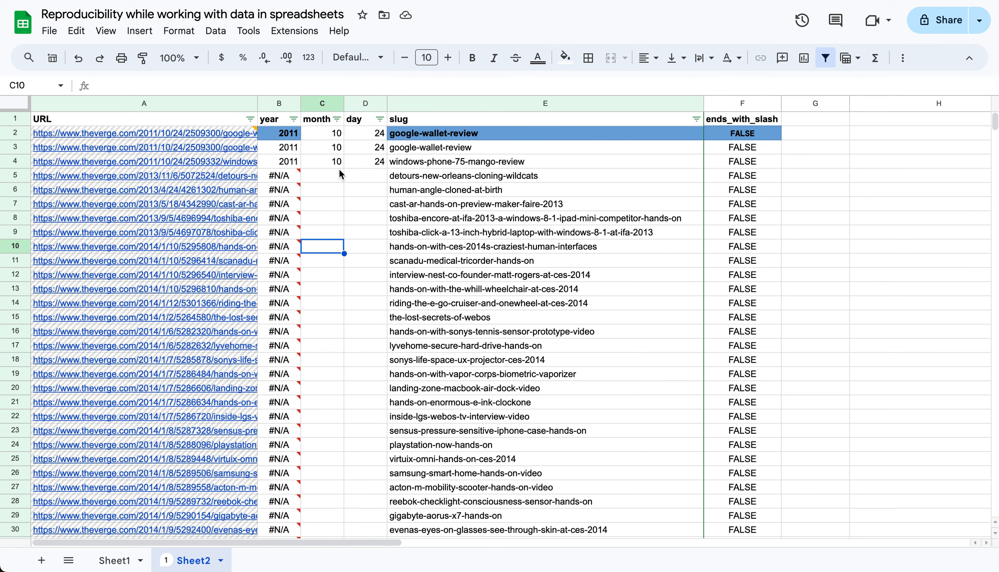
pyautogui.click(296, 138)
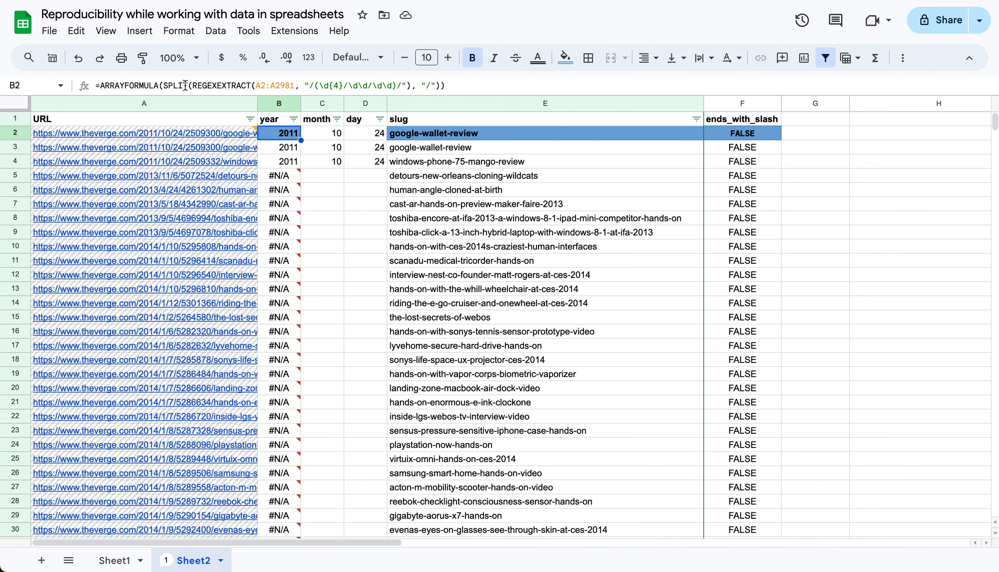
pyautogui.click(343, 306)
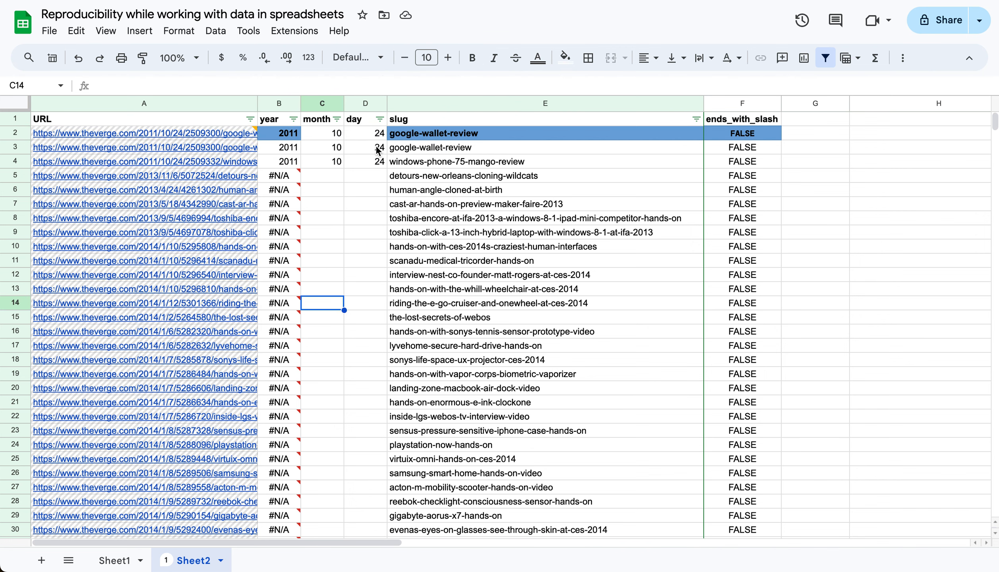
pyautogui.click(283, 135)
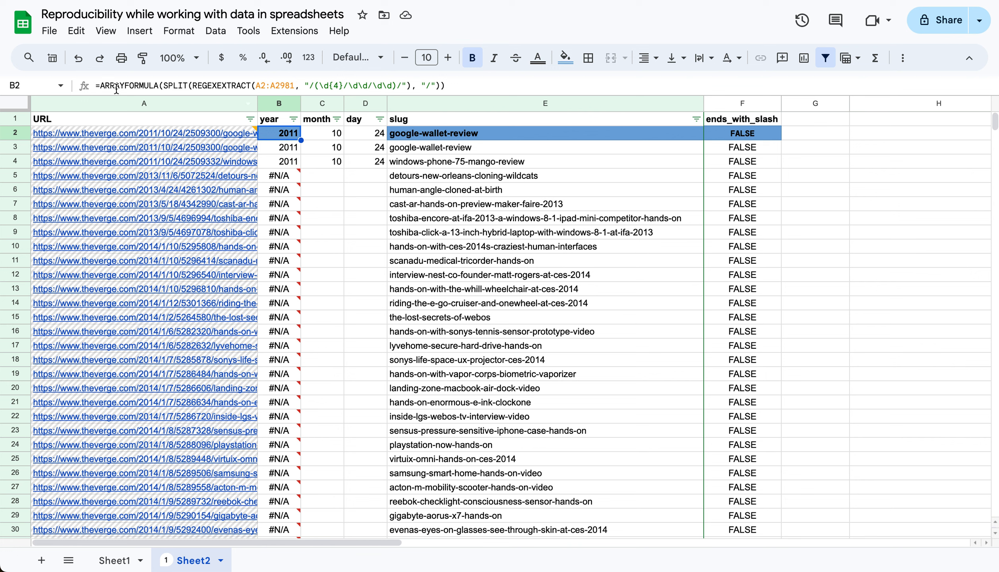
pyautogui.click(334, 248)
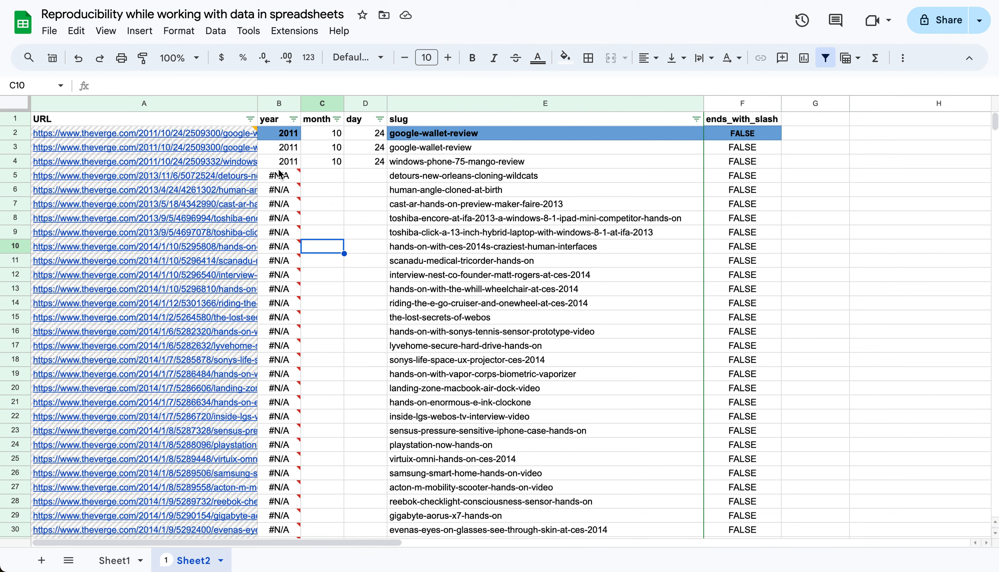
# Compare how the month and day are written in the full URLs of column A, from A2 down to A10
pyautogui.moveTo(280, 174)
pyautogui.scroll(-20, 324, 354)
pyautogui.scroll(-20, 324, 354)
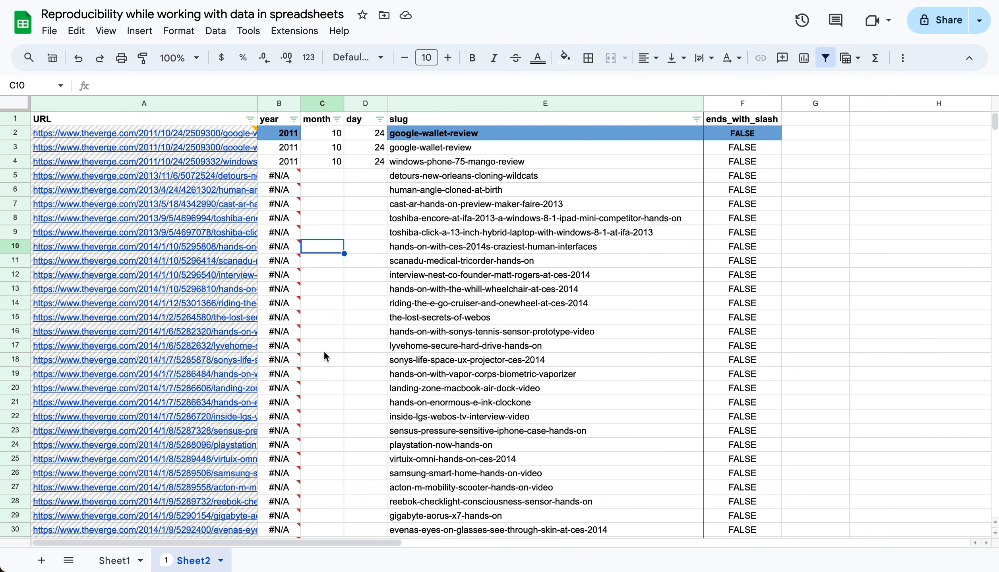
pyautogui.press('Up')
pyautogui.press('Up')
pyautogui.press('Up')
pyautogui.press('Up')
pyautogui.press('Up')
pyautogui.press('Up')
pyautogui.press('Up')
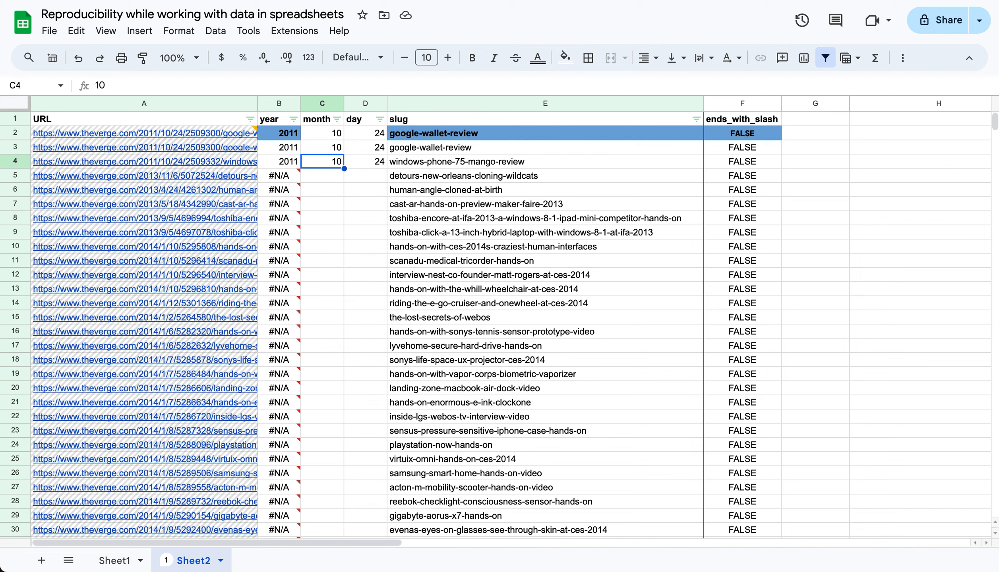
pyautogui.press('Up')
pyautogui.press('Left')
pyautogui.press('Left')
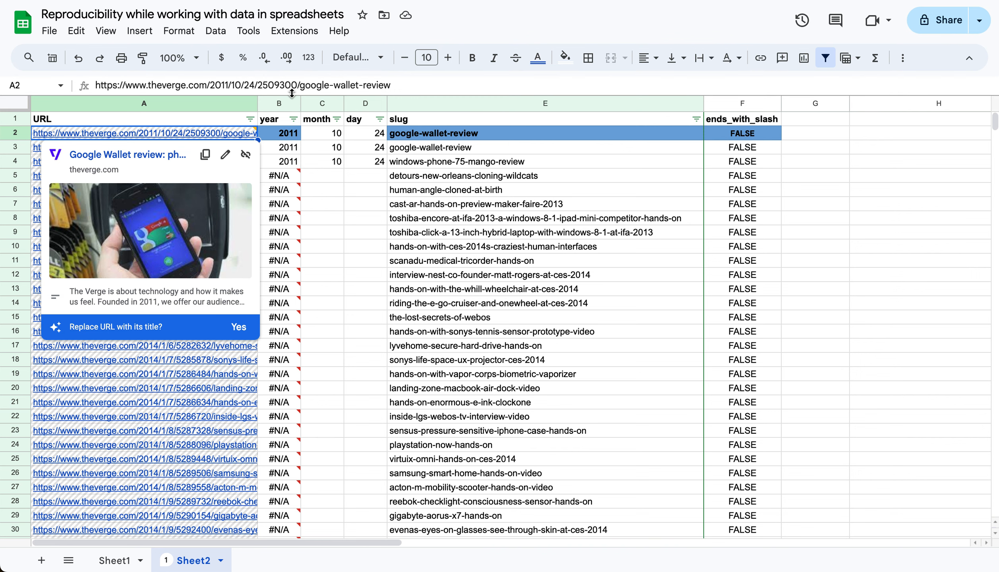
pyautogui.press('Down')
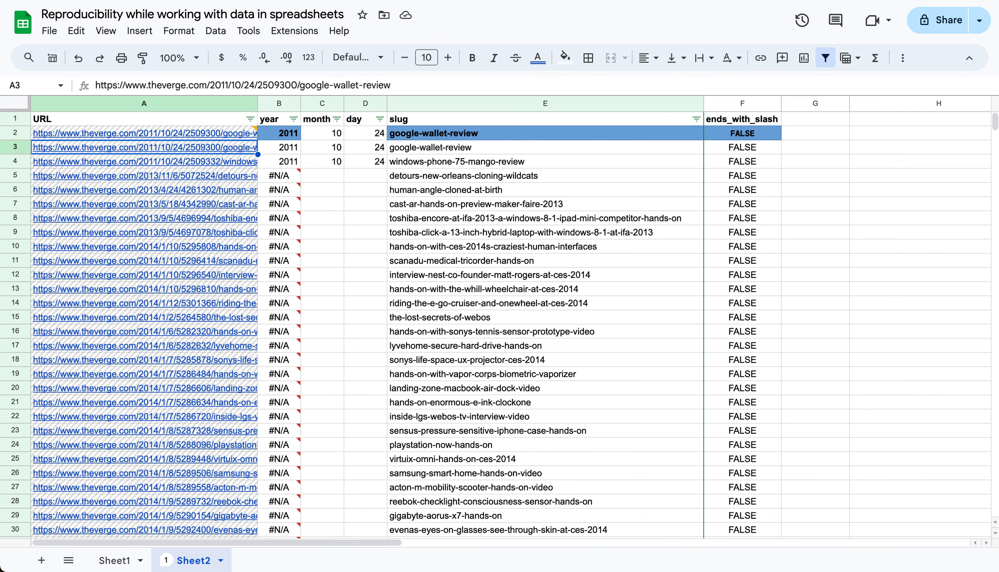
pyautogui.press('Down')
pyautogui.press('Down')
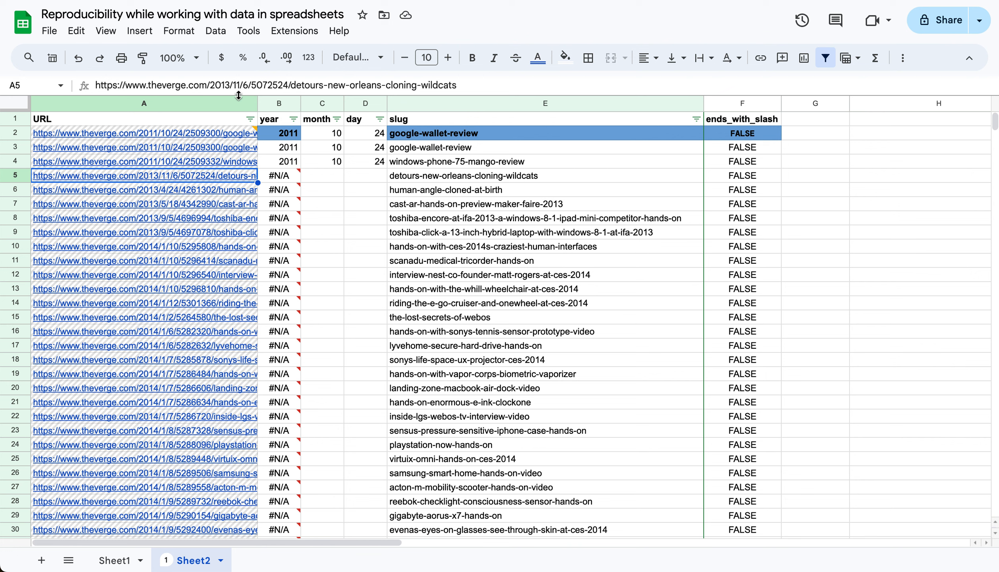
pyautogui.press('Down')
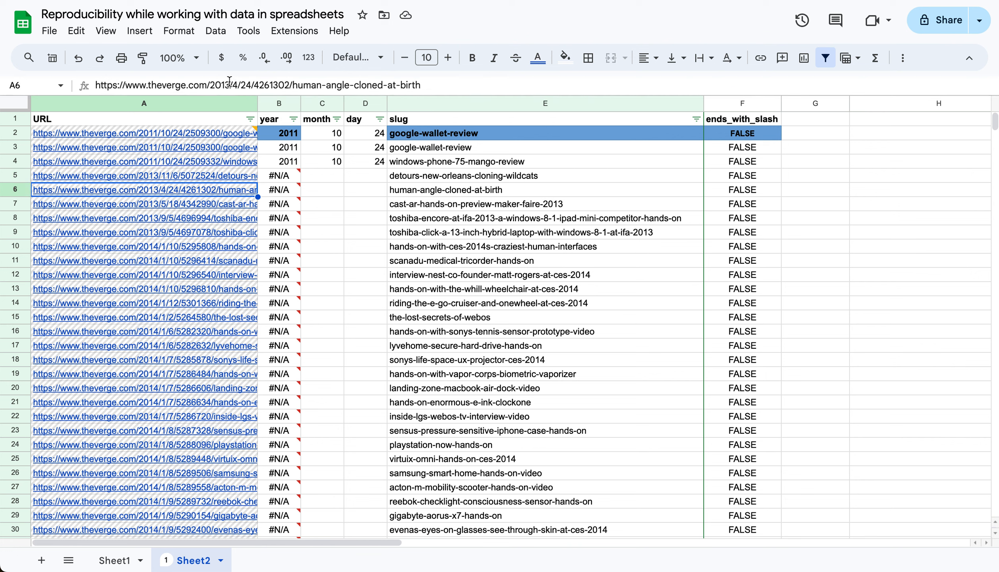
pyautogui.press('Down')
pyautogui.press('Down')
pyautogui.press('Down')
pyautogui.press('Down')
pyautogui.press('Down')
pyautogui.press('Down')
pyautogui.press('Down')
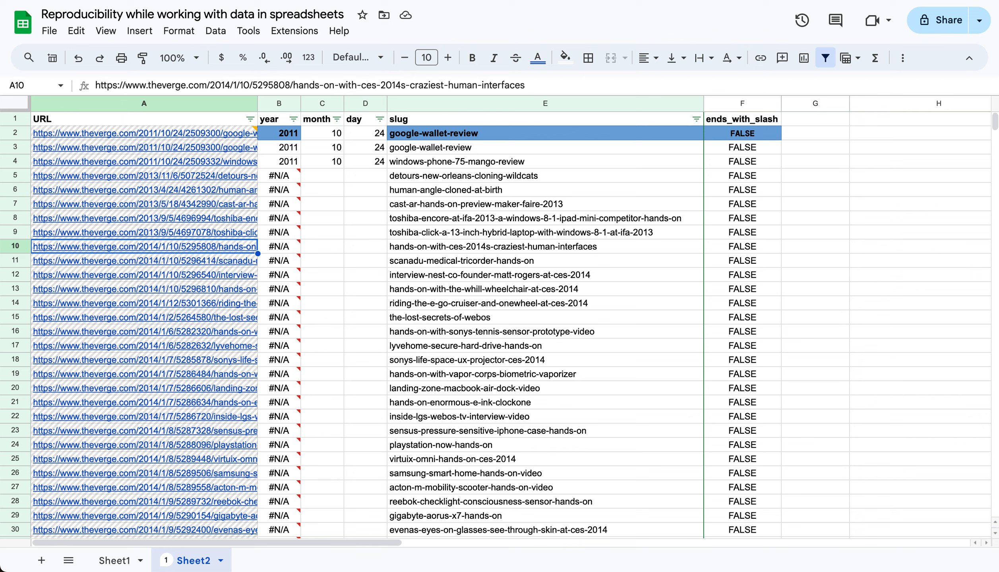
# Return to the top of the year column and reread the date-extraction formula in B2
pyautogui.press('Right')
pyautogui.hotkey('ctrl', 'Up')
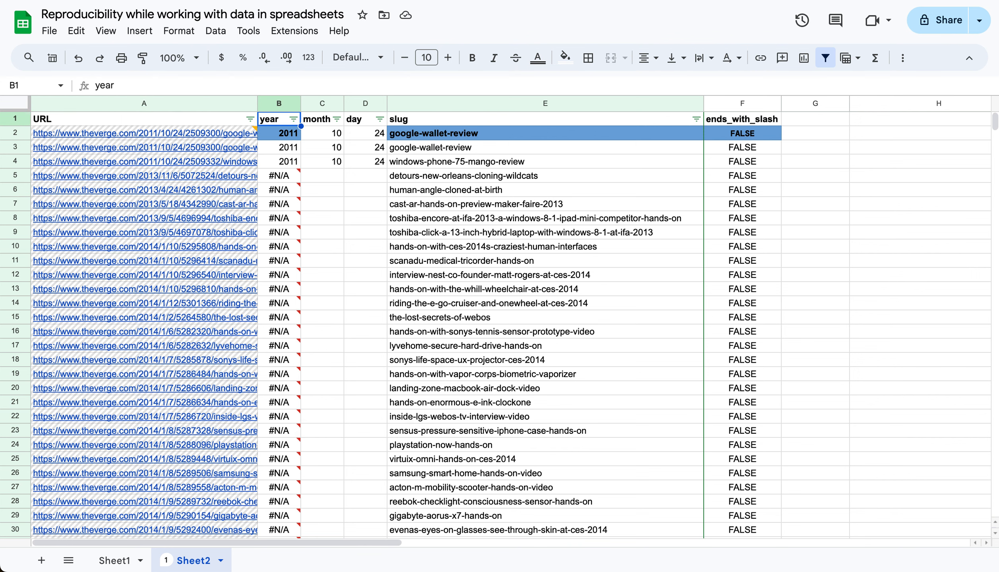
pyautogui.press('Down')
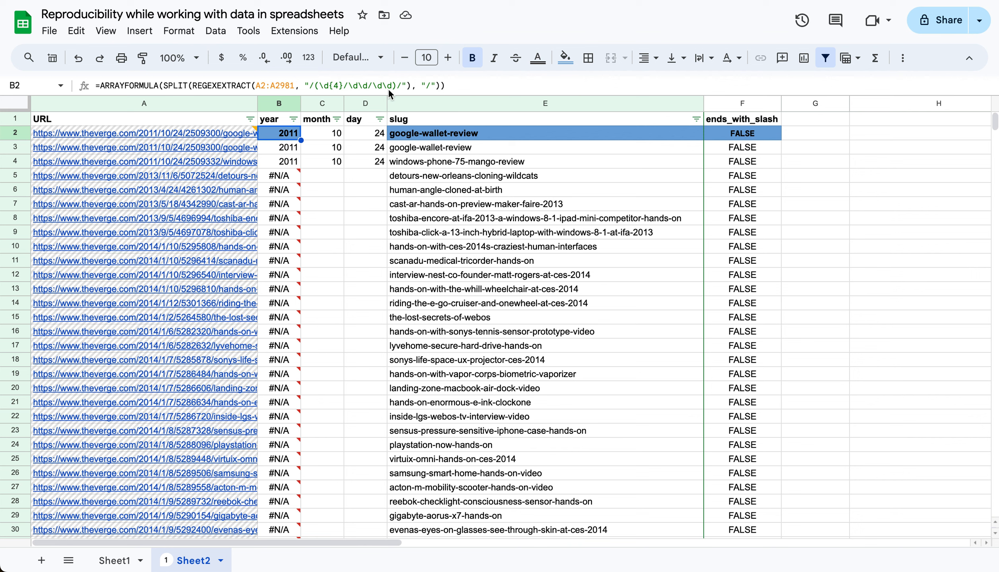
# Write the sample date 2020/01/01 in the system search, shorten it to 2020/1/1, and dismiss the search
pyautogui.press('super+space')
pyautogui.write('2020/01/01')
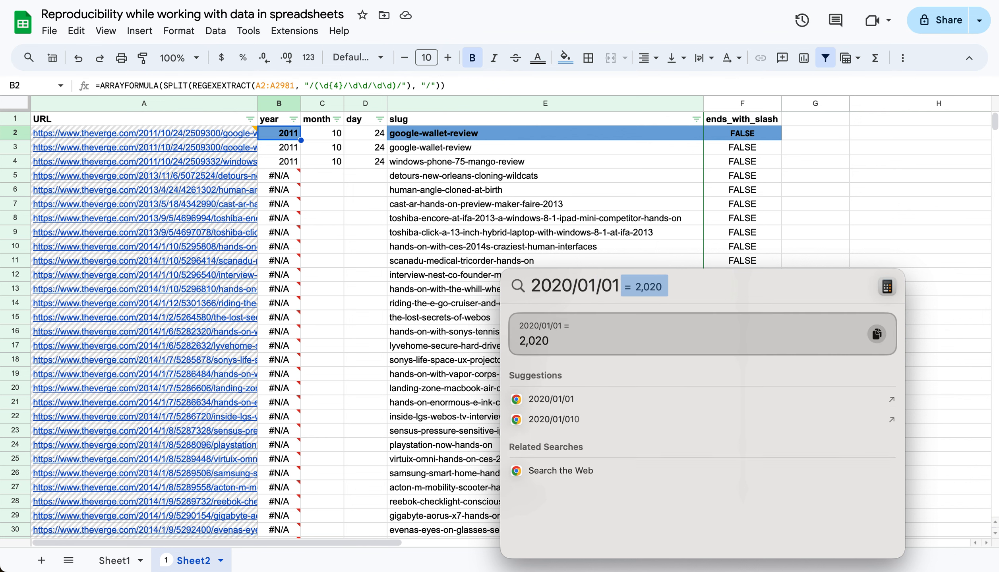
pyautogui.press('BackSpace')
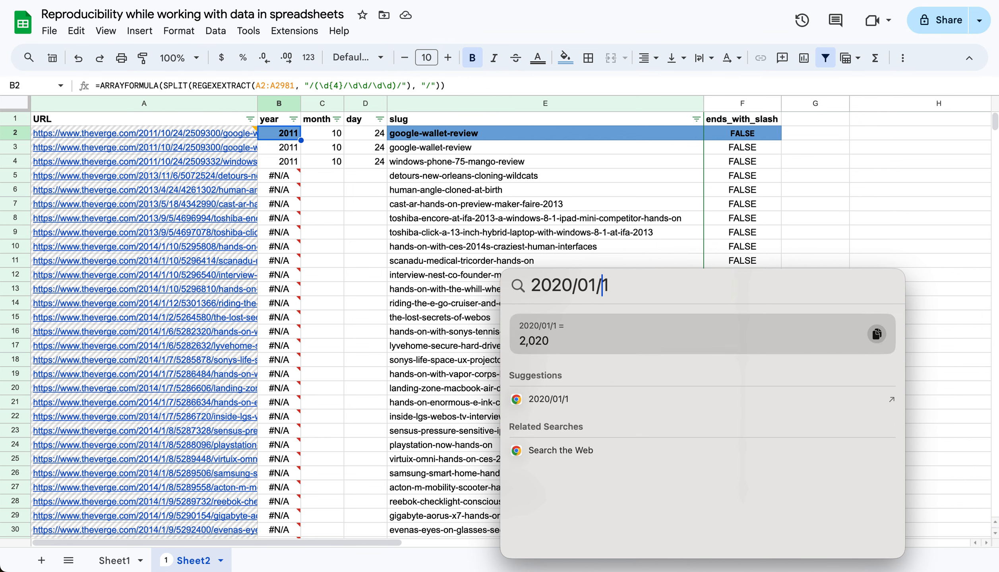
pyautogui.press('Left')
pyautogui.press('Left')
pyautogui.press('BackSpace')
pyautogui.press('capslock')
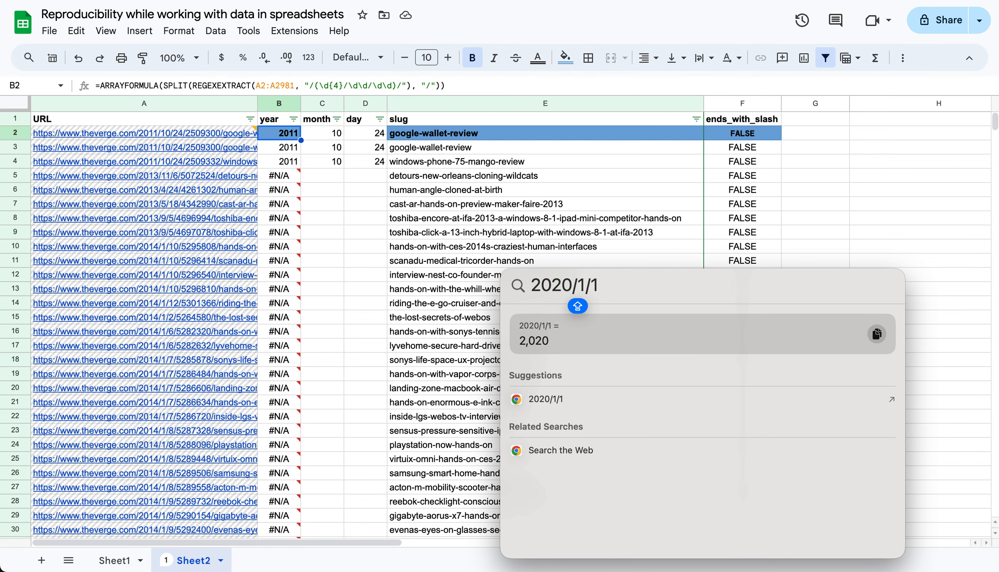
pyautogui.press('Escape')
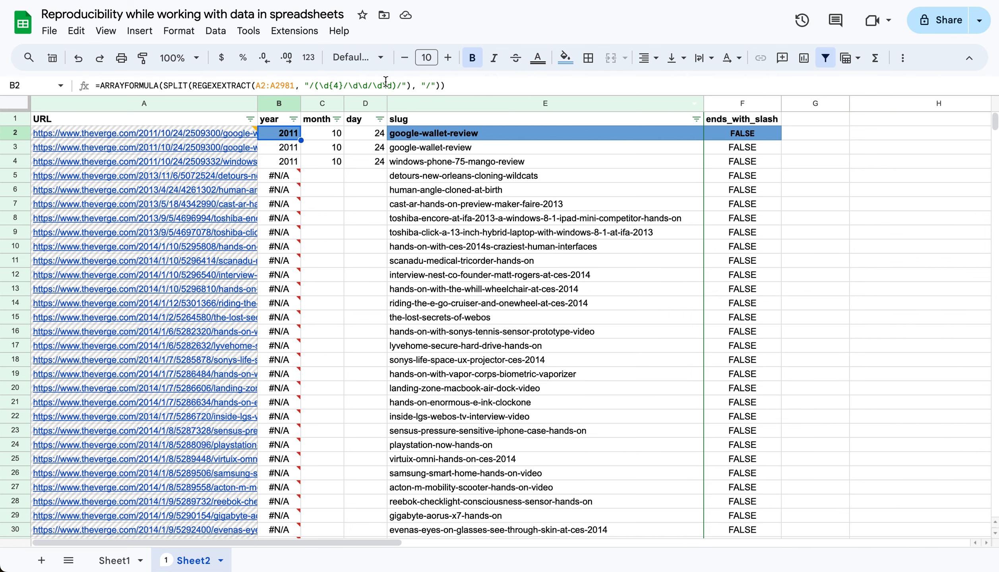
# Make the second digit of month and day optional in B2's regular expression, changing it to /(\d{4}/\d\d?/\d\d?)/
pyautogui.click(367, 86)
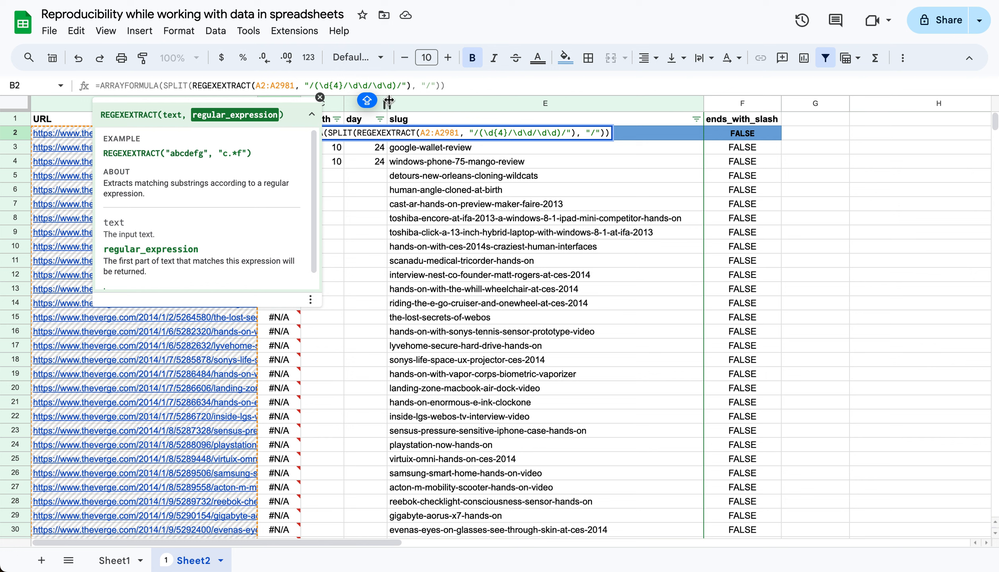
pyautogui.write('?')
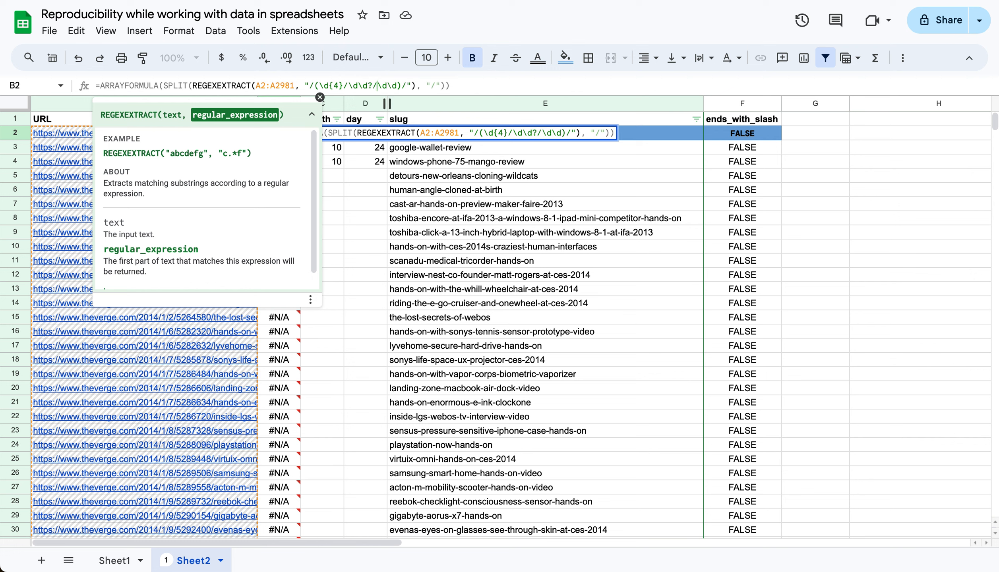
pyautogui.write('?')
pyautogui.press('Left')
pyautogui.press('Left')
pyautogui.press('Left')
pyautogui.press('Left')
pyautogui.press('Left')
pyautogui.press('Left')
pyautogui.press('Left')
pyautogui.press('Left')
pyautogui.press('Left')
pyautogui.press('Return')
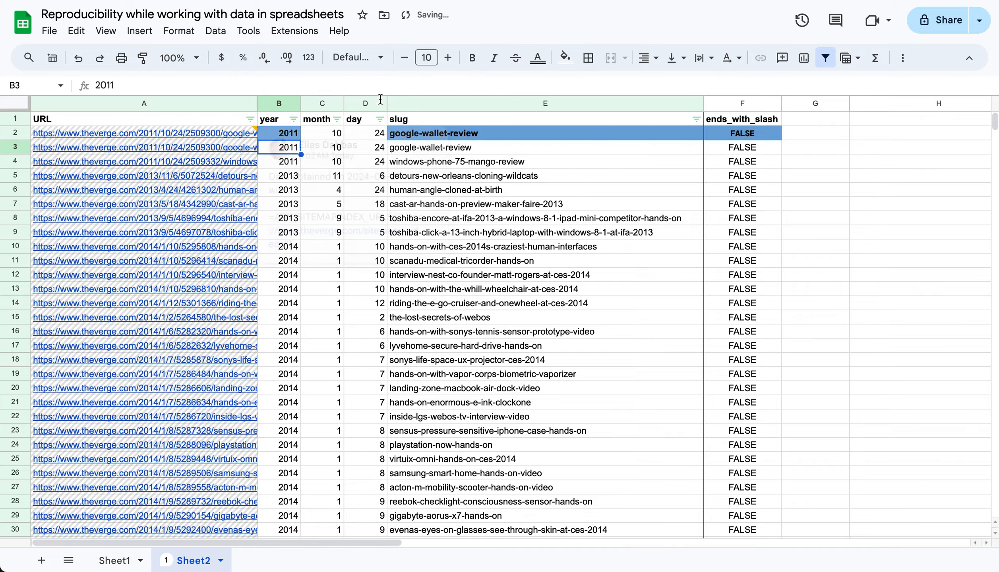
# Skim the extracted dates and filter the year column to #N/A only, accepting the protection warning
pyautogui.scroll(-20, 338, 377)
pyautogui.scroll(-15, 338, 377)
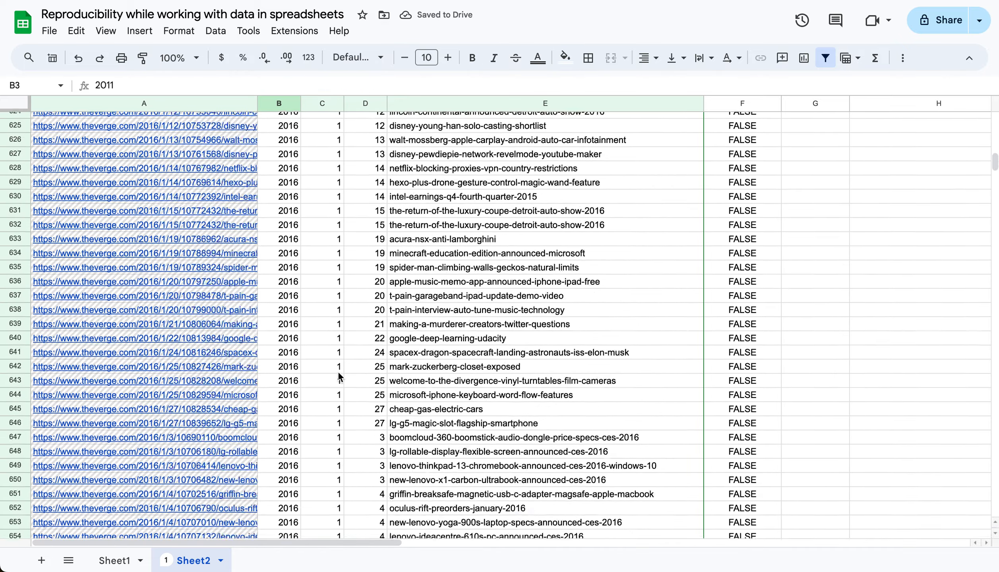
pyautogui.scroll(20, 338, 377)
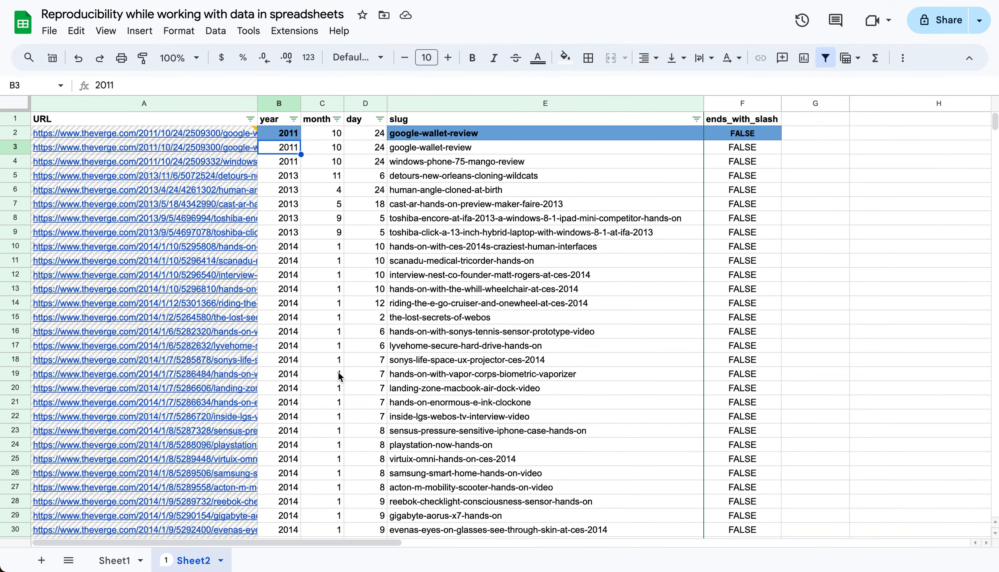
pyautogui.click(293, 119)
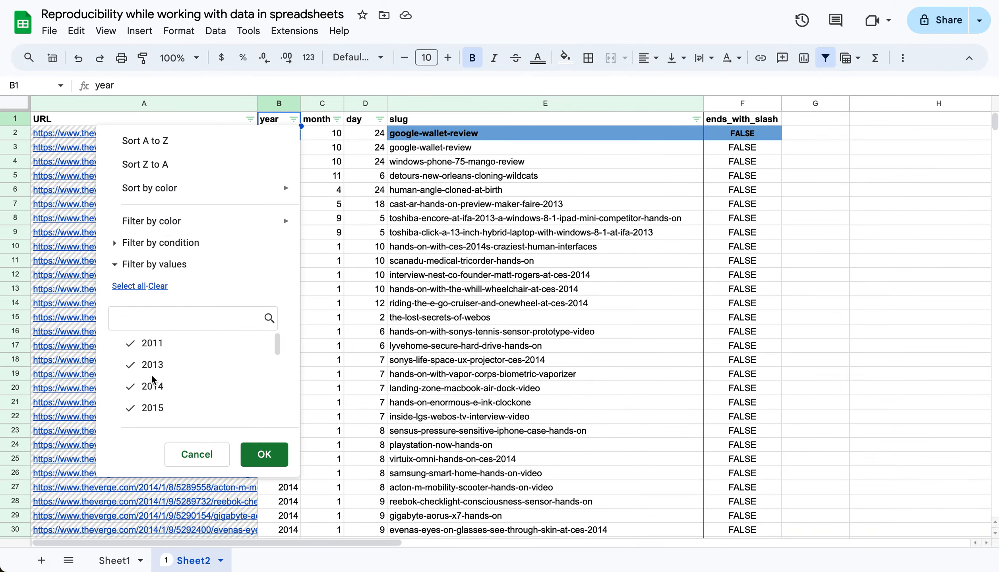
pyautogui.click(158, 287)
pyautogui.scroll(-5, 177, 417)
pyautogui.click(177, 409)
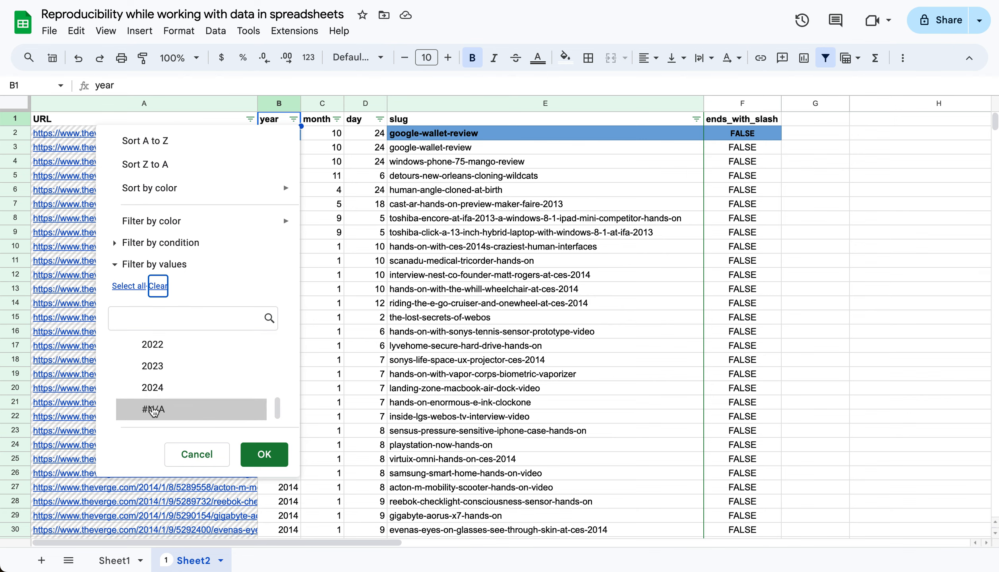
pyautogui.click(264, 455)
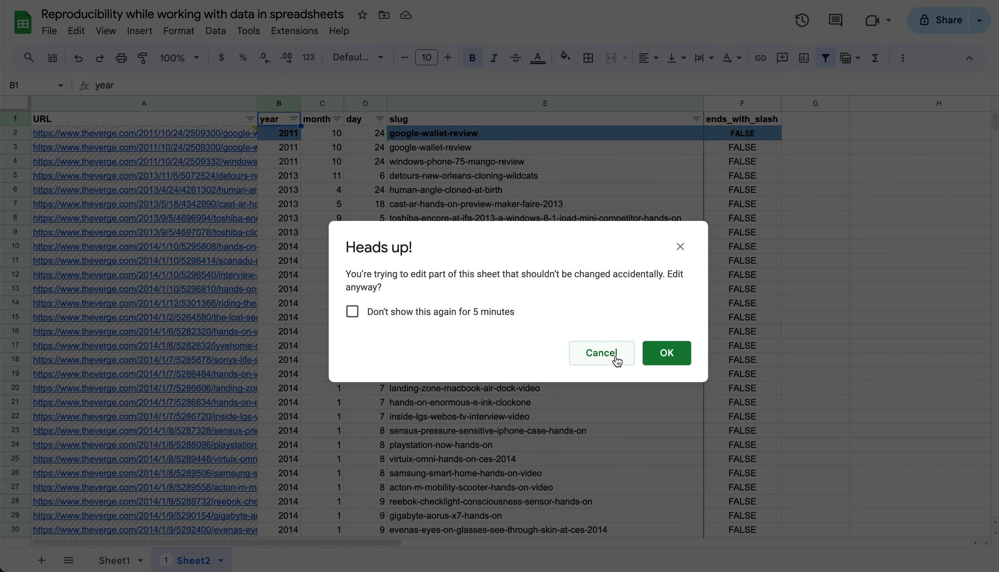
pyautogui.click(667, 353)
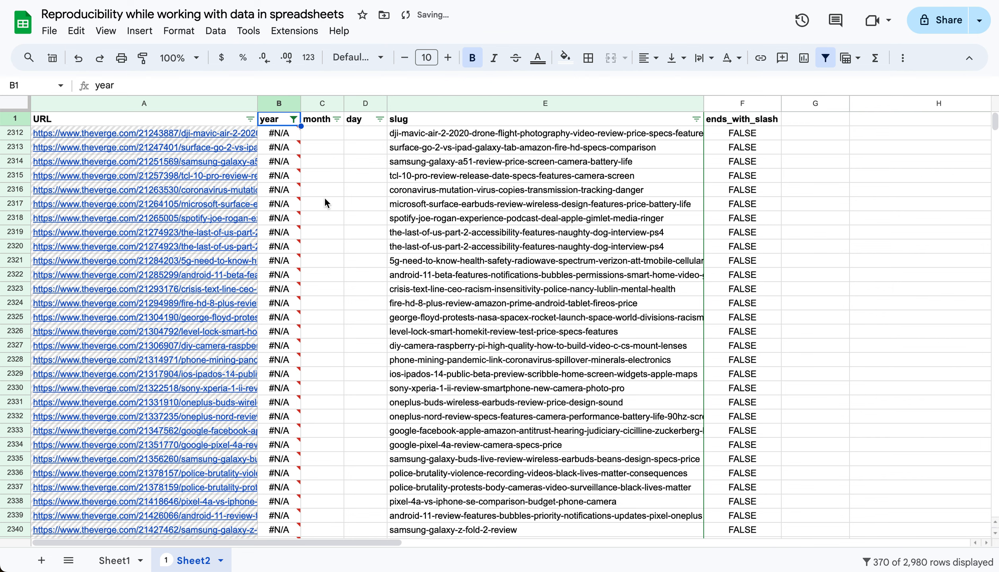
# Examine the URLs of the filtered #N/A rows, highlighting the number after the domain in A2313 and reading on to A2319
pyautogui.click(221, 160)
pyautogui.press('Up')
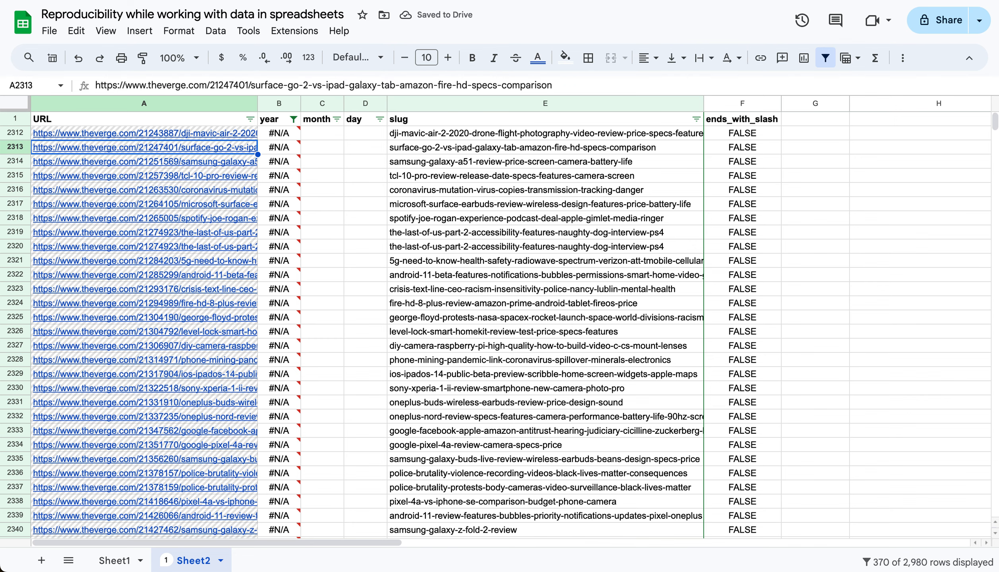
pyautogui.doubleClick(225, 85)
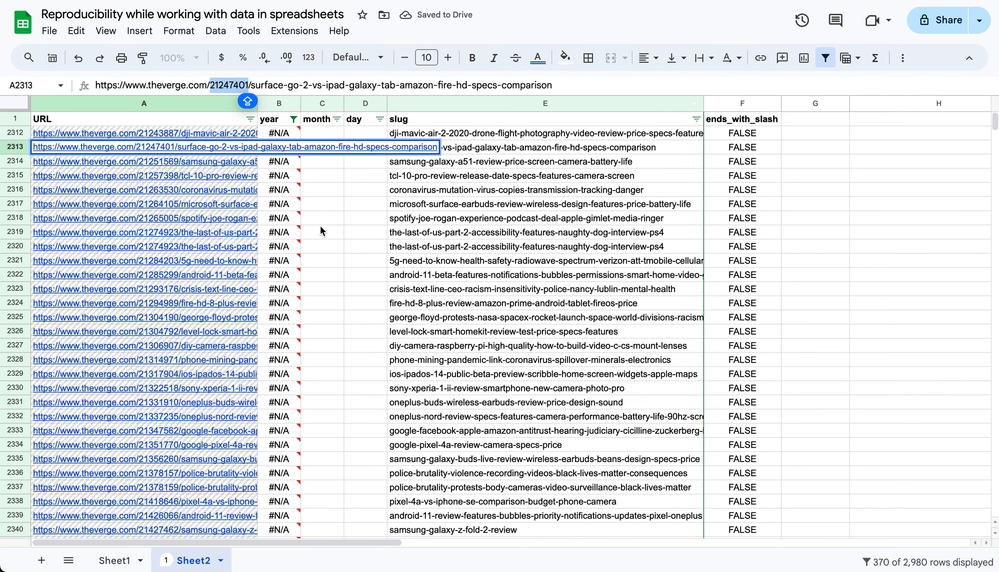
pyautogui.press('Return')
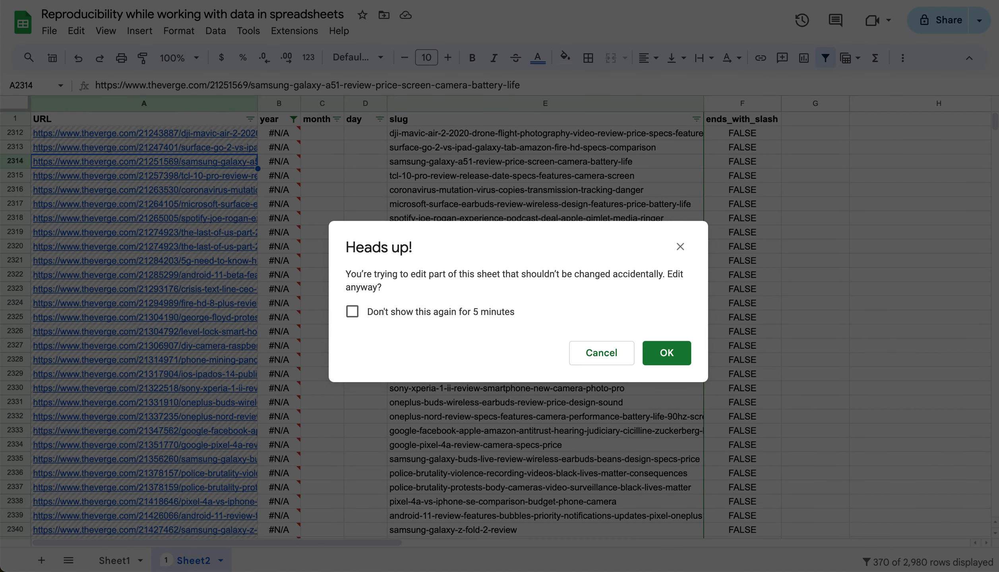
pyautogui.press('Return')
pyautogui.press('Down')
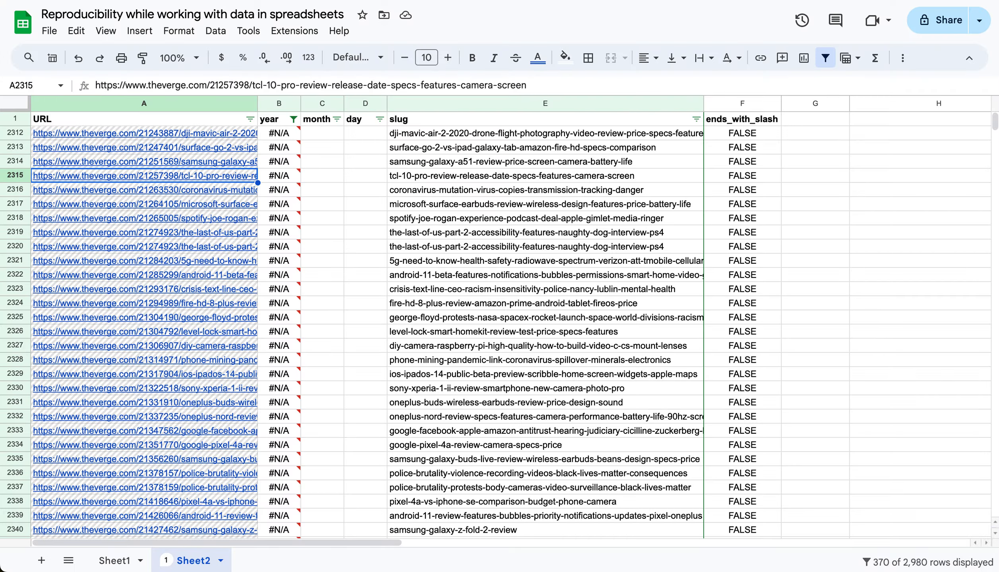
pyautogui.press('Down')
pyautogui.press('Down')
pyautogui.press('Down')
pyautogui.press('Down')
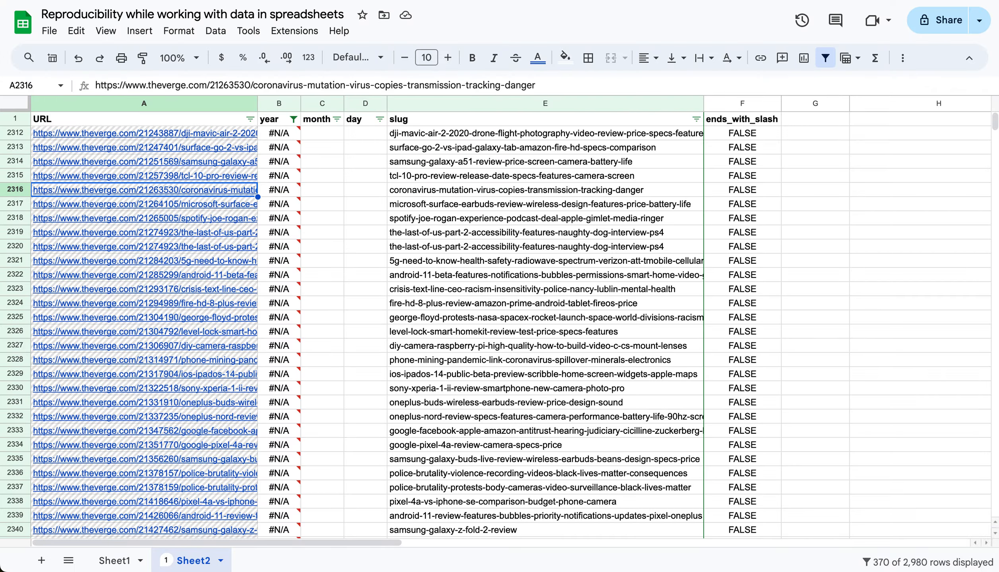
pyautogui.scroll(-20, 240, 378)
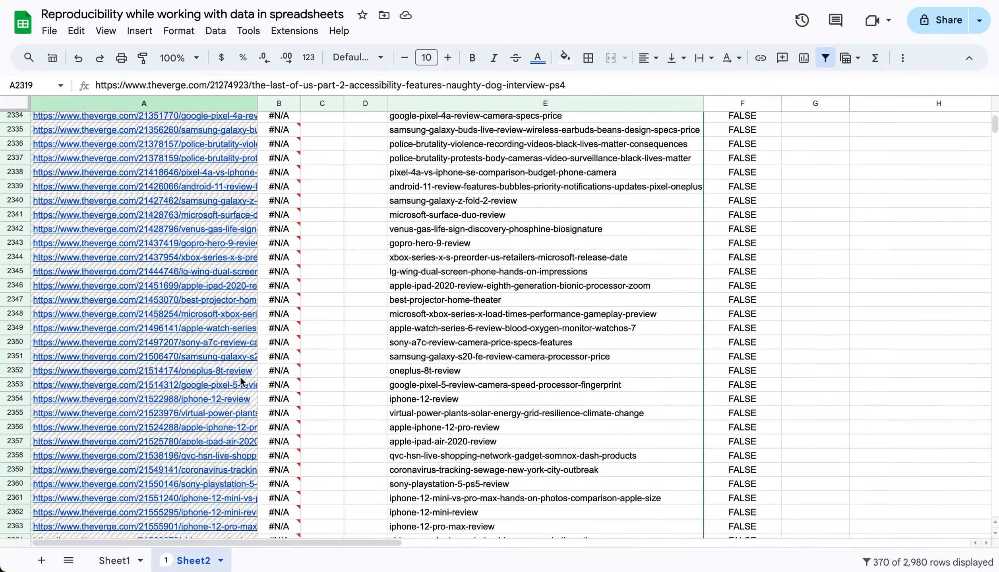
pyautogui.scroll(20, 241, 376)
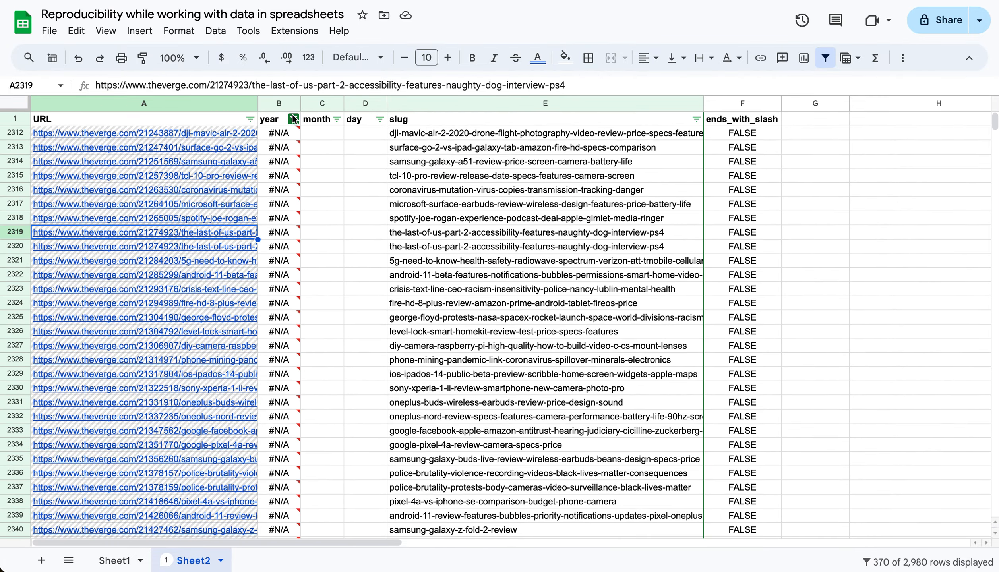
# Reset the year column's filter to include all values, accepting the protection warning
pyautogui.click(293, 120)
pyautogui.click(131, 294)
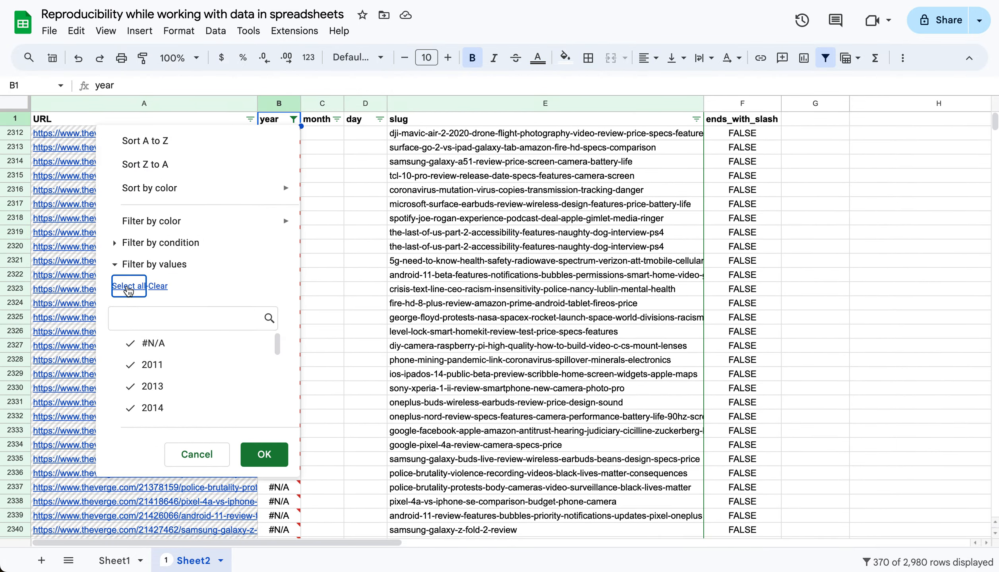
pyautogui.click(266, 456)
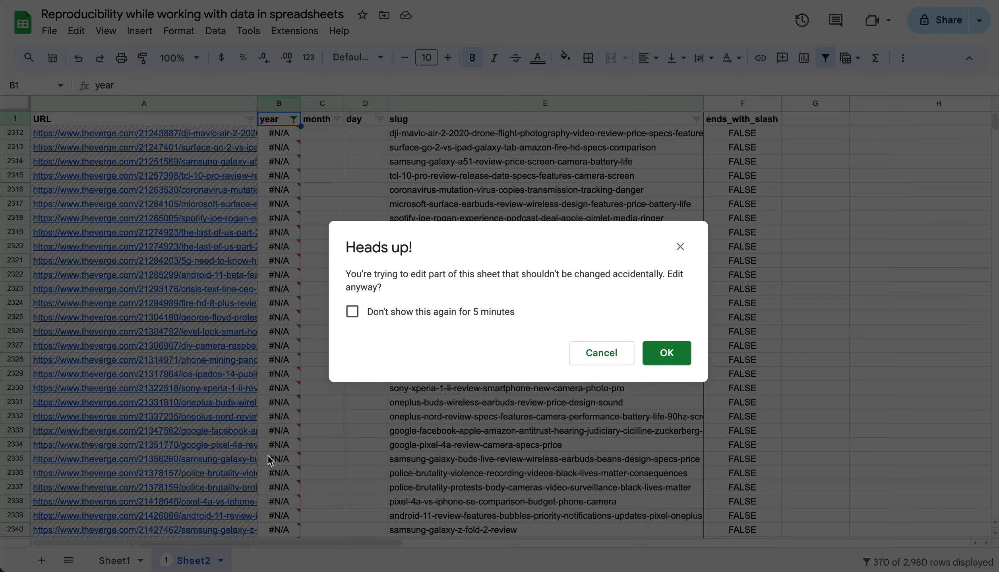
pyautogui.click(671, 354)
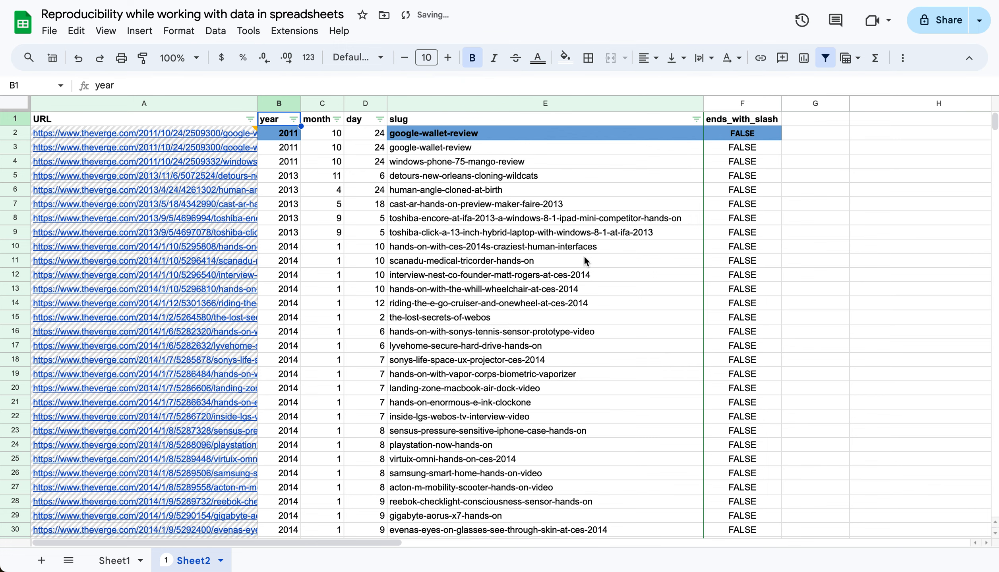
# Inspect the slug-extraction formula in E2 and the trailing-slash pattern of the REGEXMATCH formula in F2
pyautogui.click(533, 175)
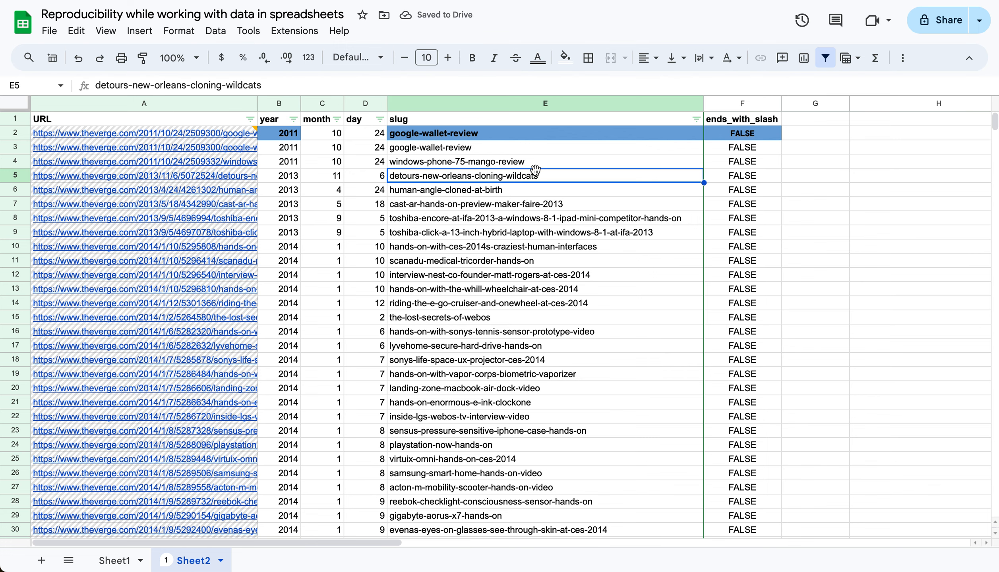
pyautogui.press('Up')
pyautogui.press('Up')
pyautogui.press('Up')
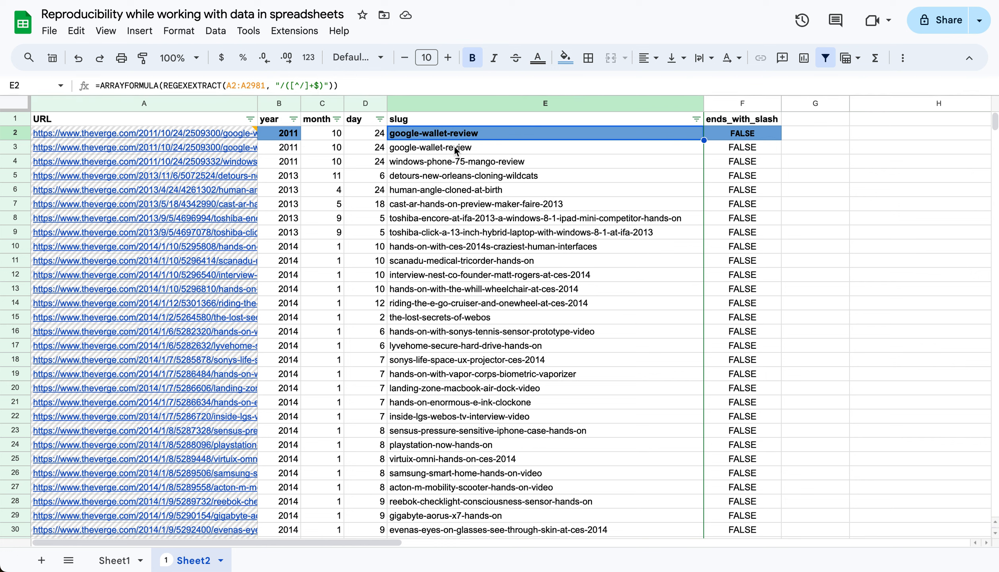
pyautogui.press('Right')
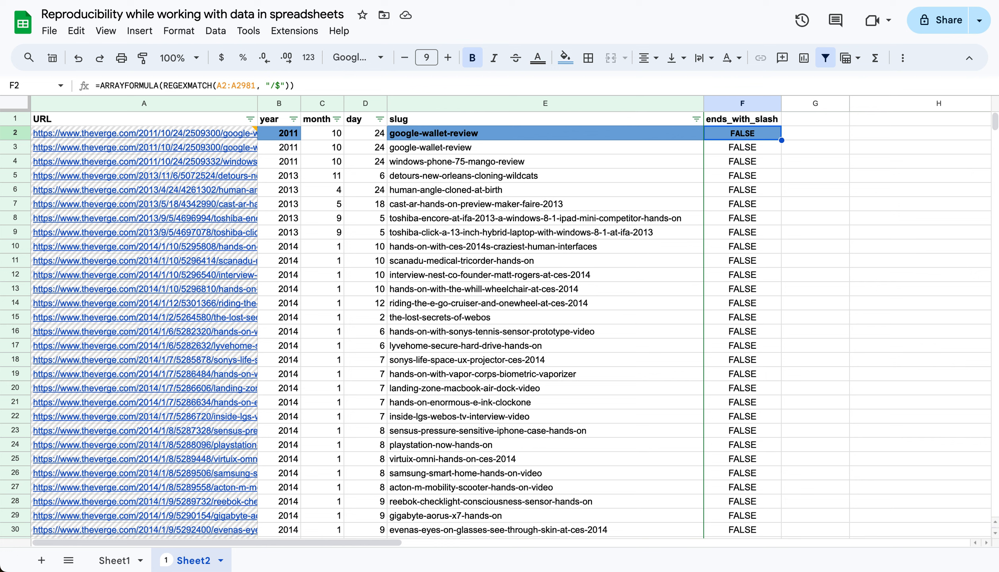
pyautogui.click(272, 85)
pyautogui.write('/')
pyautogui.press('Left')
pyautogui.press('Right')
# Count the ends_with_slash values by entering =ADV_VALUE_COUNTS(F2:F2981) in H3
pyautogui.hscroll(5, 350, 196)
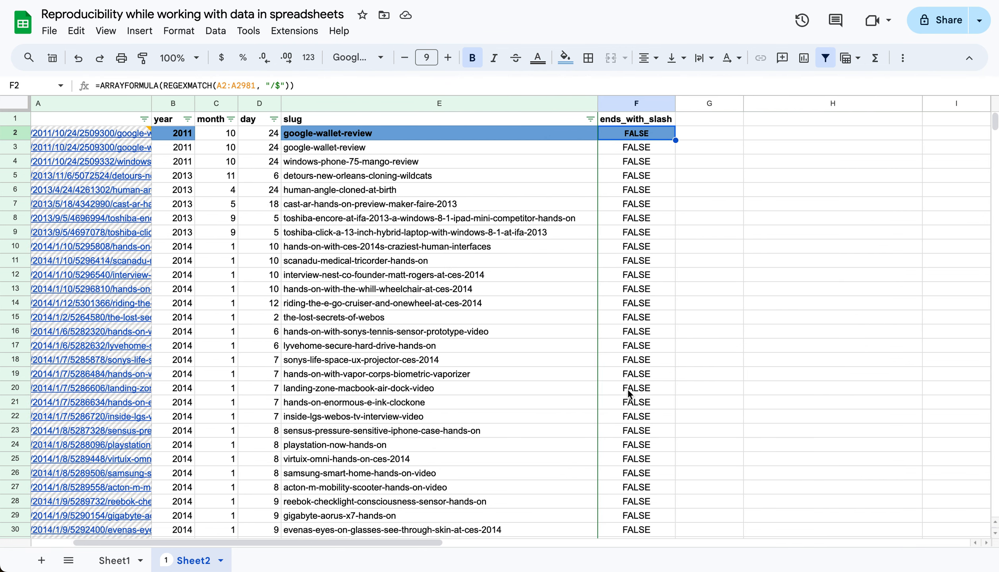
pyautogui.click(757, 144)
pyautogui.write('=AD')
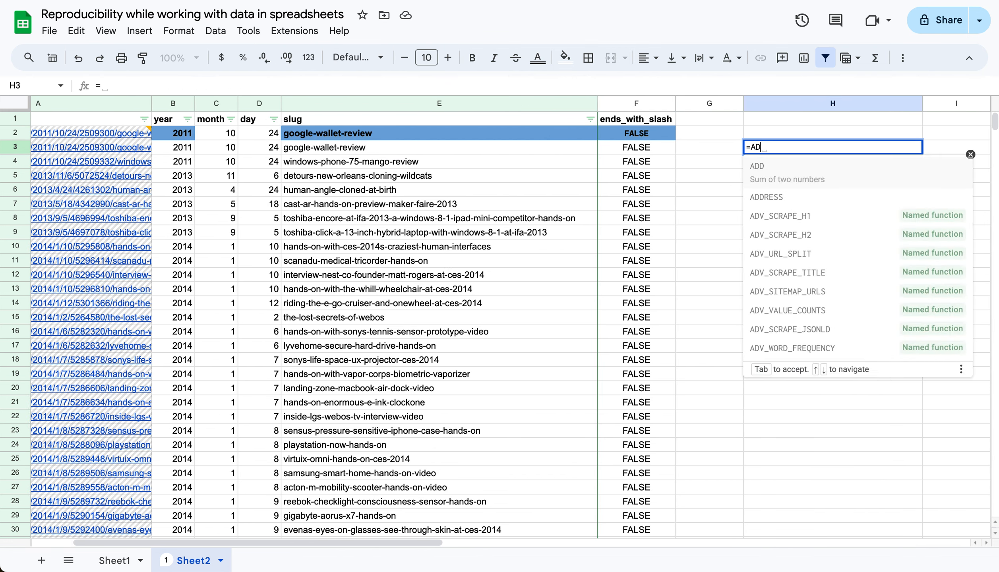
pyautogui.write('V_VAL')
pyautogui.press('Tab')
pyautogui.write('F2')
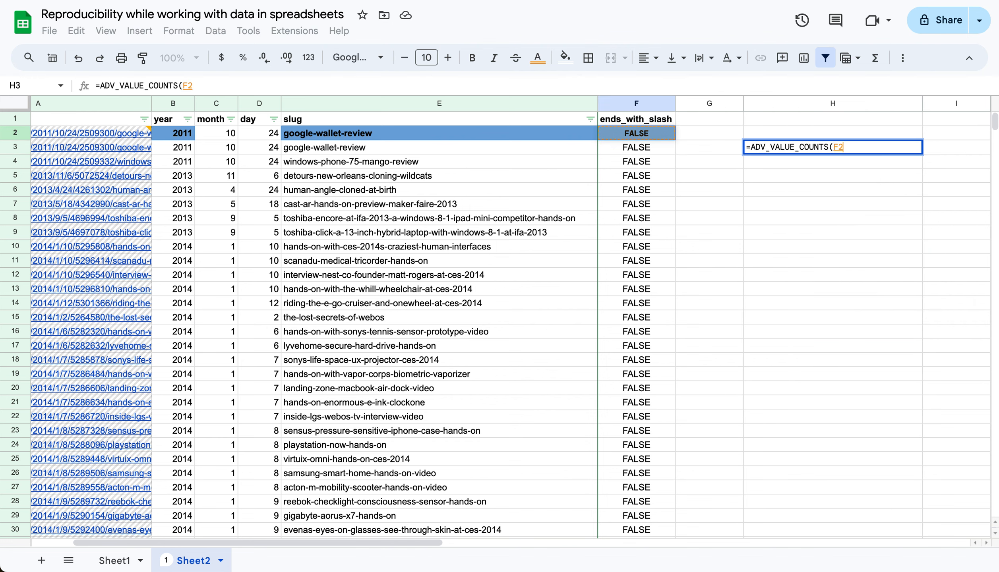
pyautogui.hotkey('ctrl', 'shift', 'Down')
pyautogui.write(')')
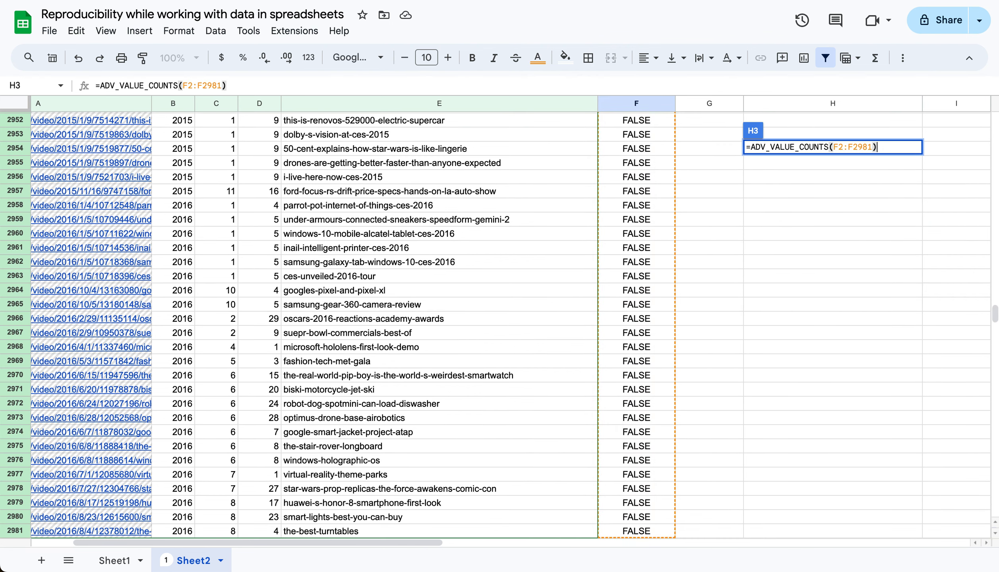
pyautogui.press('Return')
pyautogui.press('Up')
pyautogui.press('Up')
pyautogui.press('Up')
pyautogui.press('Down')
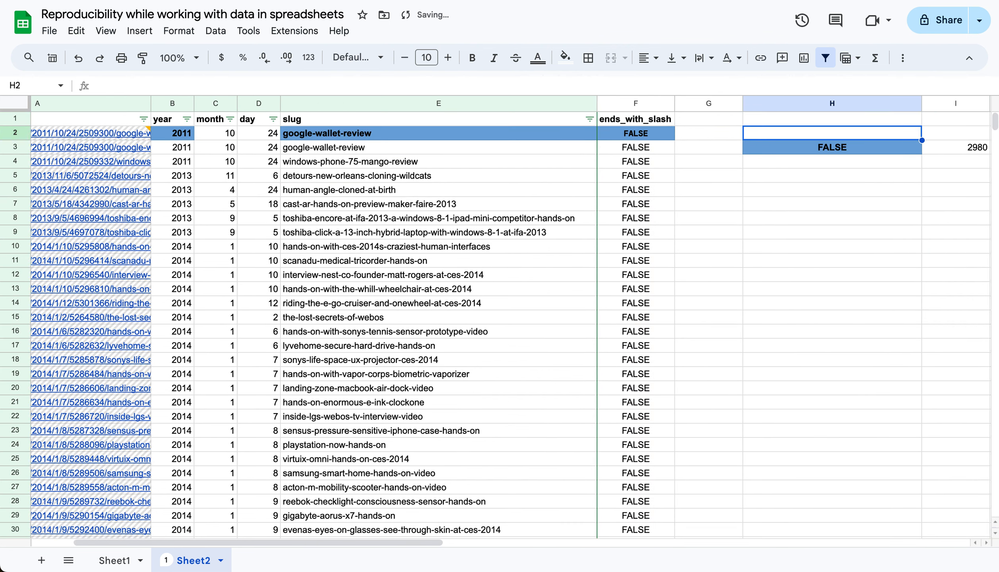
# Delete the value-count formula from H3 and return to the ends_with_slash formula in F2
pyautogui.hscroll(3, 510, 321)
pyautogui.press('Down')
pyautogui.press('Delete')
pyautogui.press('Left')
pyautogui.press('Left')
pyautogui.press('Left')
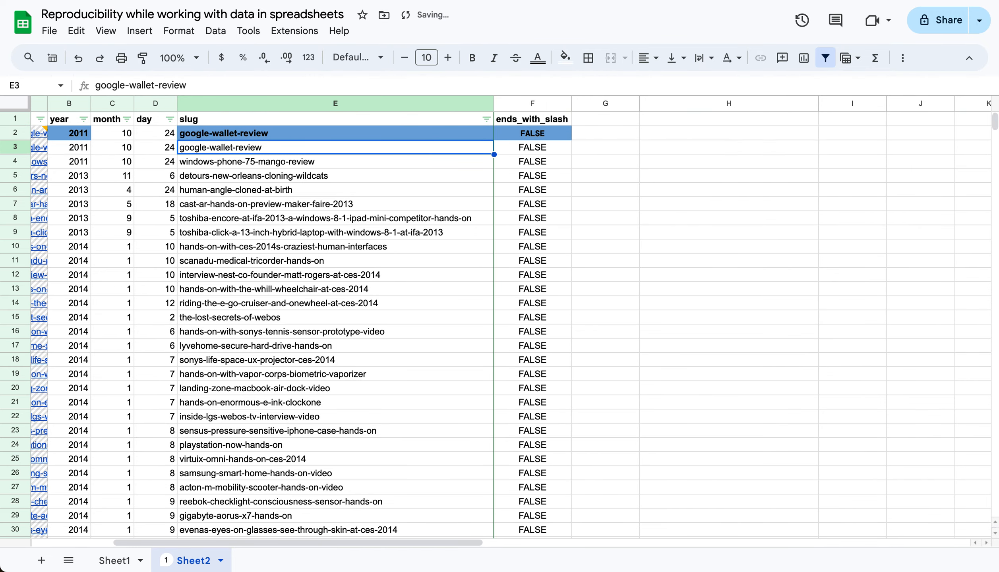
pyautogui.press('Right')
pyautogui.press('Up')
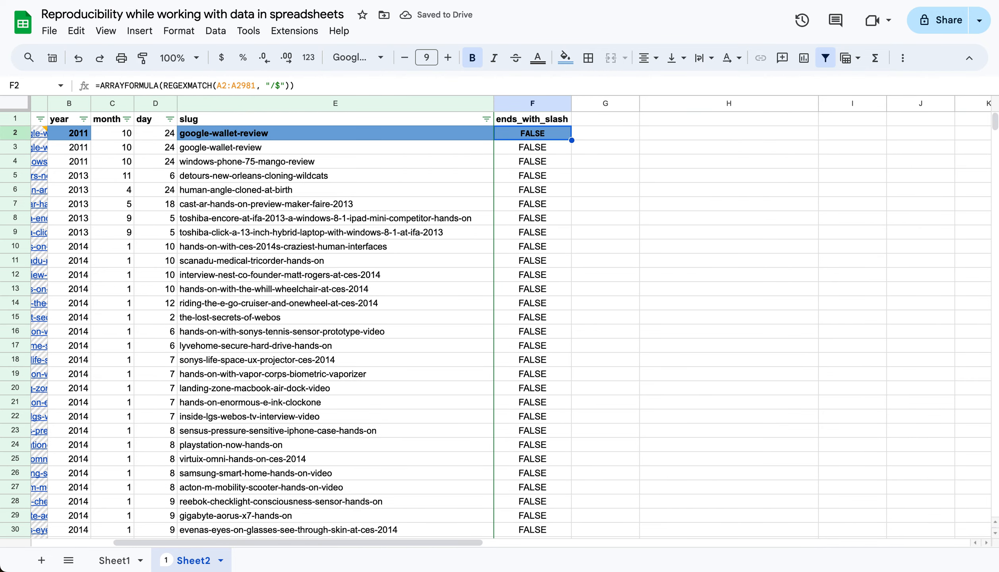
# Filter the year column to show only 2023, accepting the protection warning
pyautogui.press('Left')
pyautogui.press('Left')
pyautogui.press('Left')
pyautogui.press('Left')
pyautogui.press('Left')
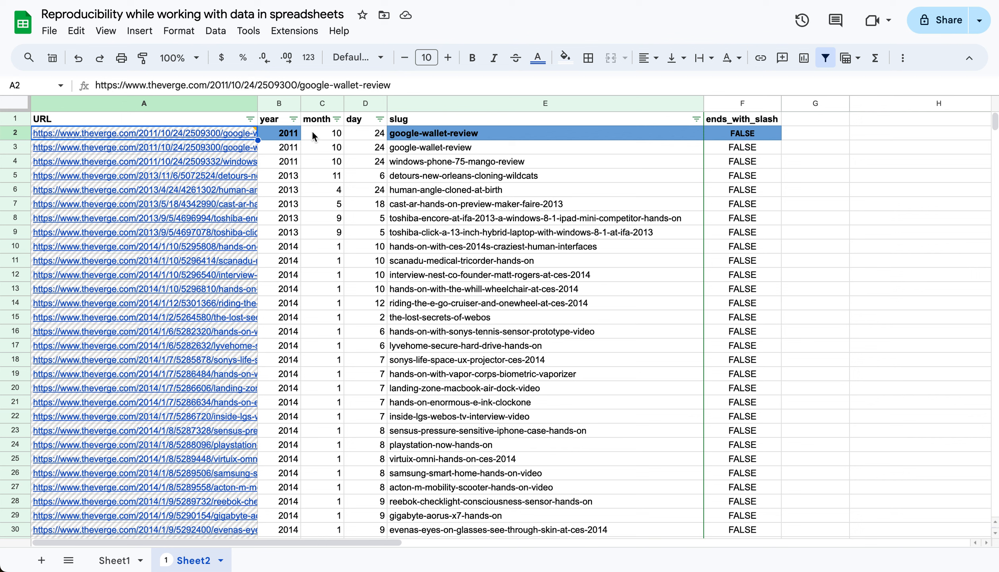
pyautogui.click(294, 120)
pyautogui.scroll(-3, 220, 380)
pyautogui.scroll(-2, 221, 380)
pyautogui.click(158, 286)
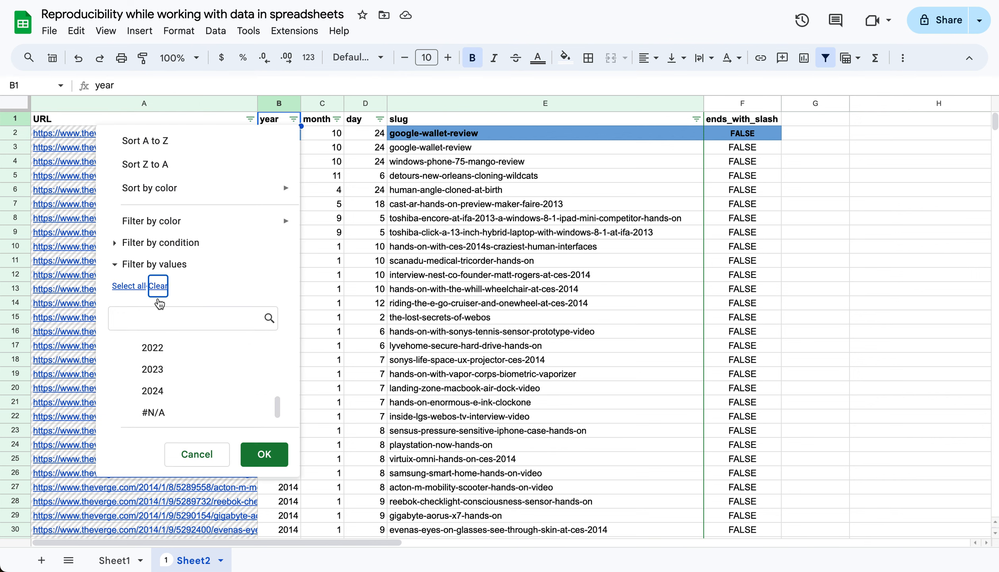
pyautogui.click(171, 380)
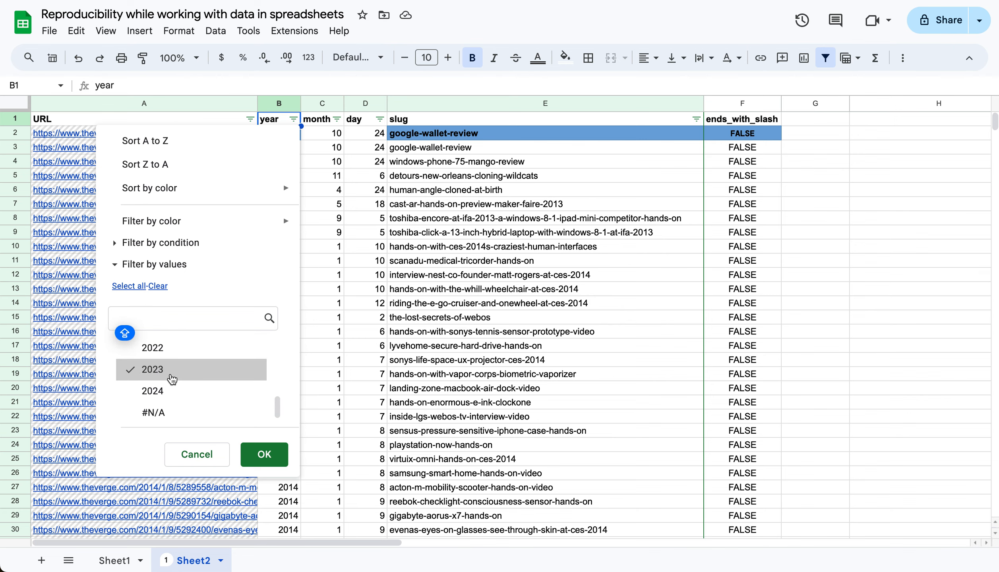
pyautogui.click(253, 446)
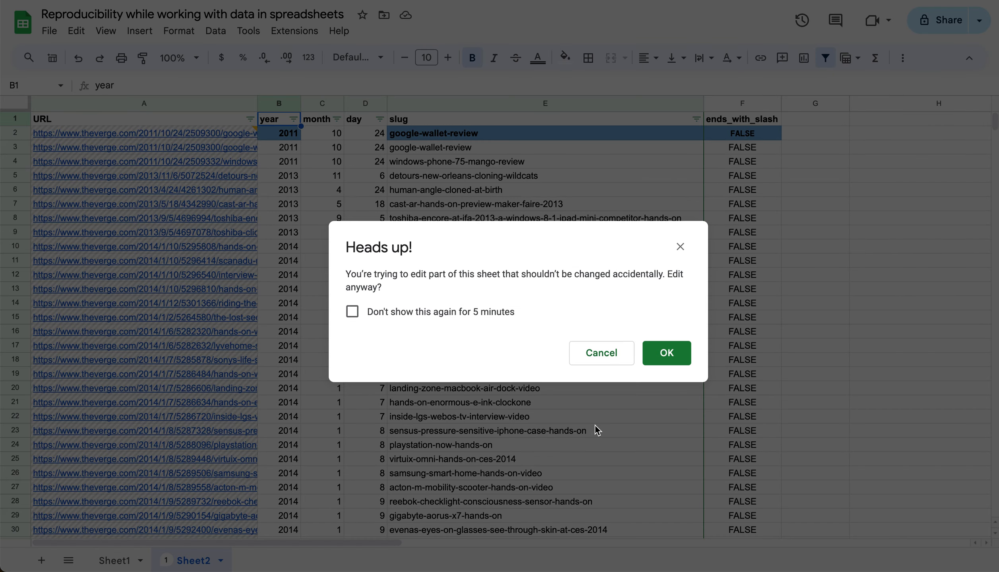
pyautogui.click(666, 354)
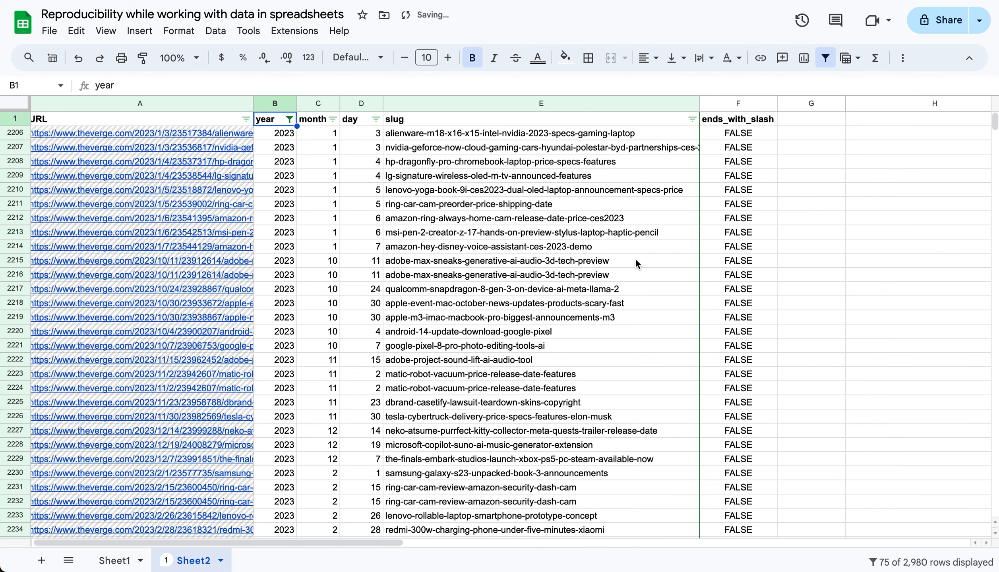
# Insert a histogram chart of the filtered month values in C2206:C2280
pyautogui.hscroll(4, 635, 260)
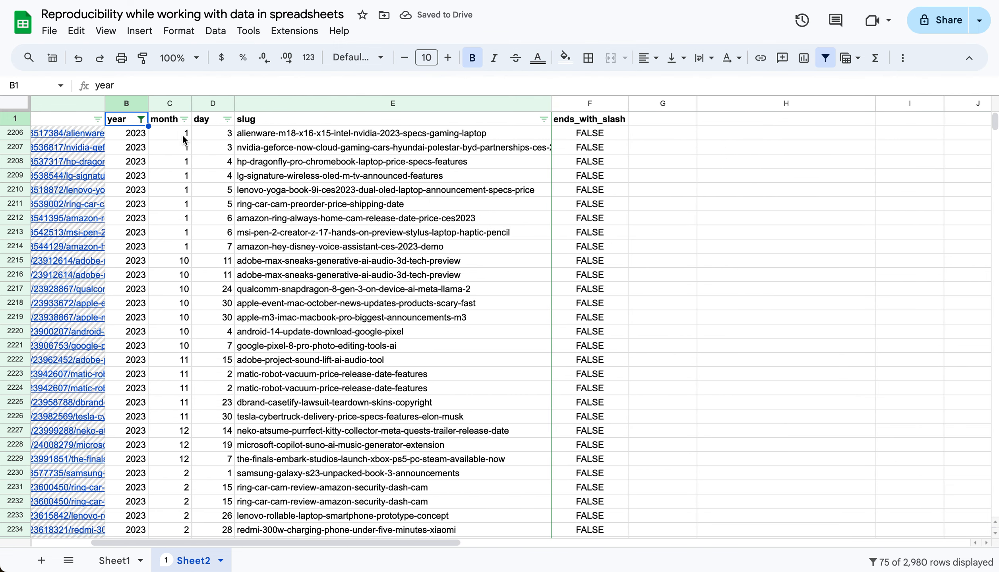
pyautogui.click(181, 135)
pyautogui.hotkey('ctrl', 'shift', 'Down')
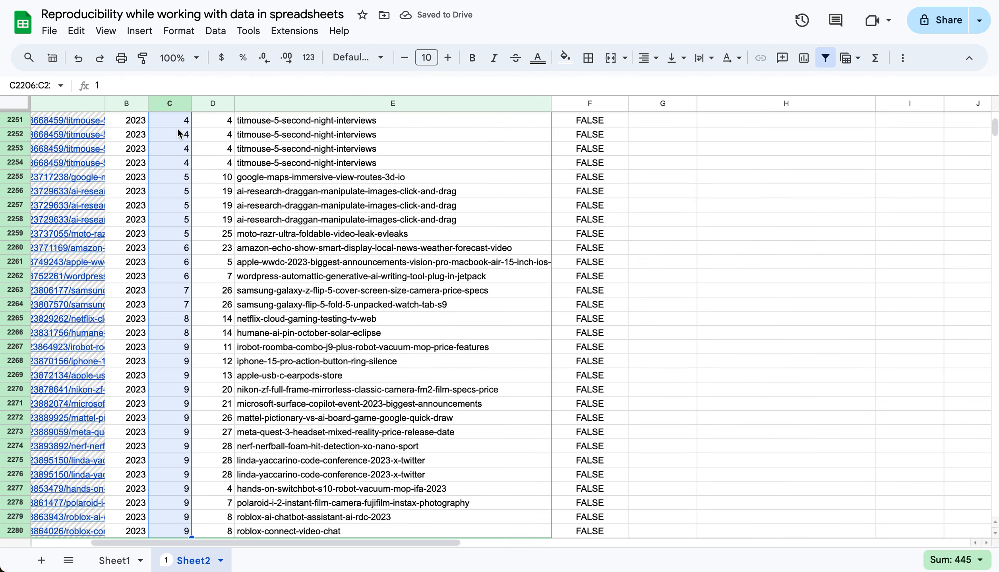
pyautogui.click(131, 32)
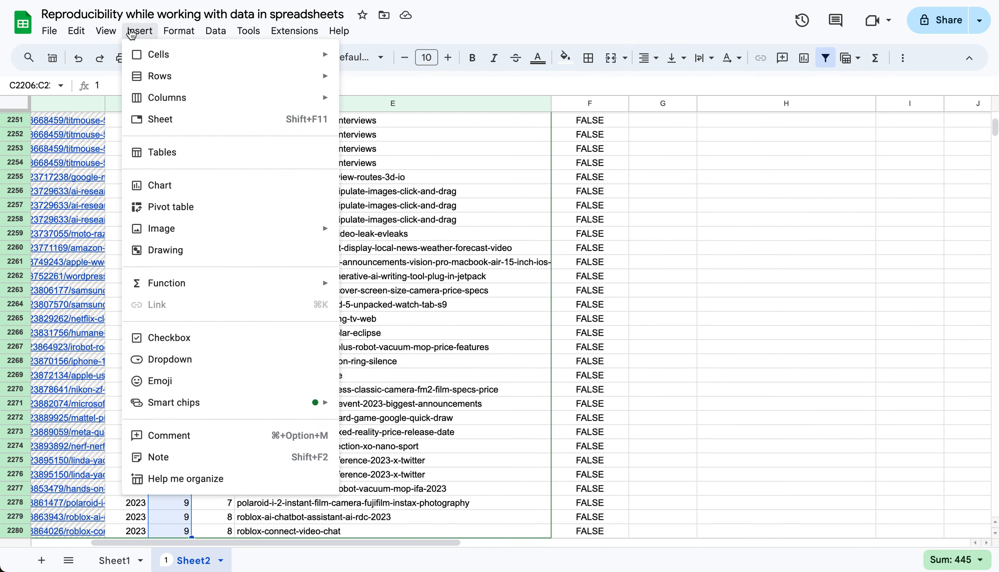
pyautogui.click(166, 195)
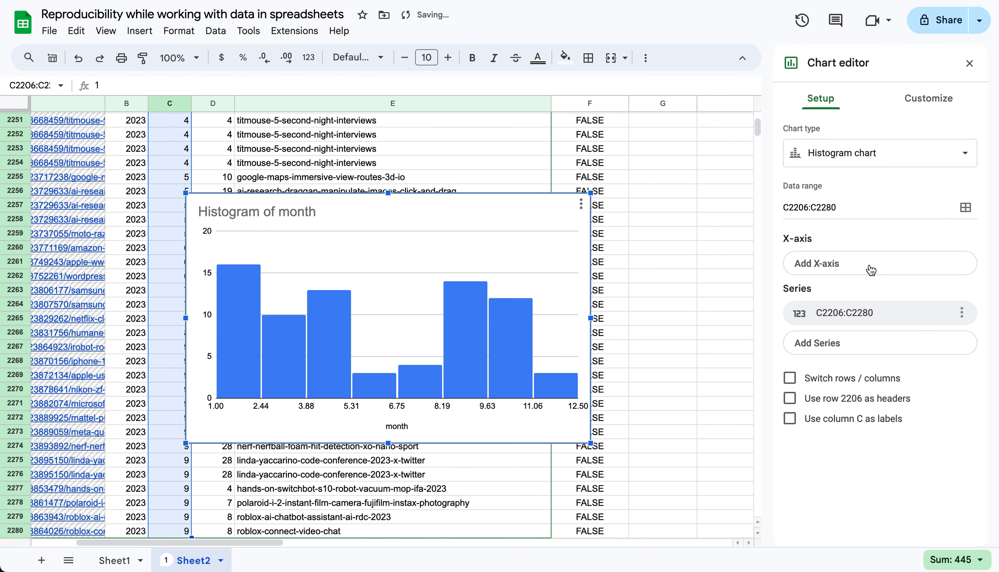
# Set the histogram's bucket size to 1 and close the chart editor
pyautogui.click(928, 99)
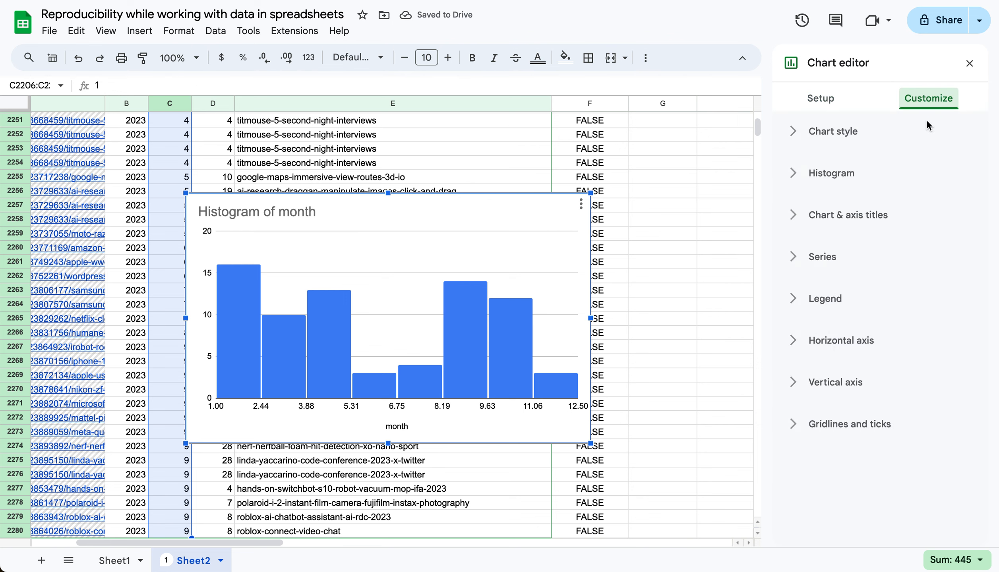
pyautogui.click(838, 174)
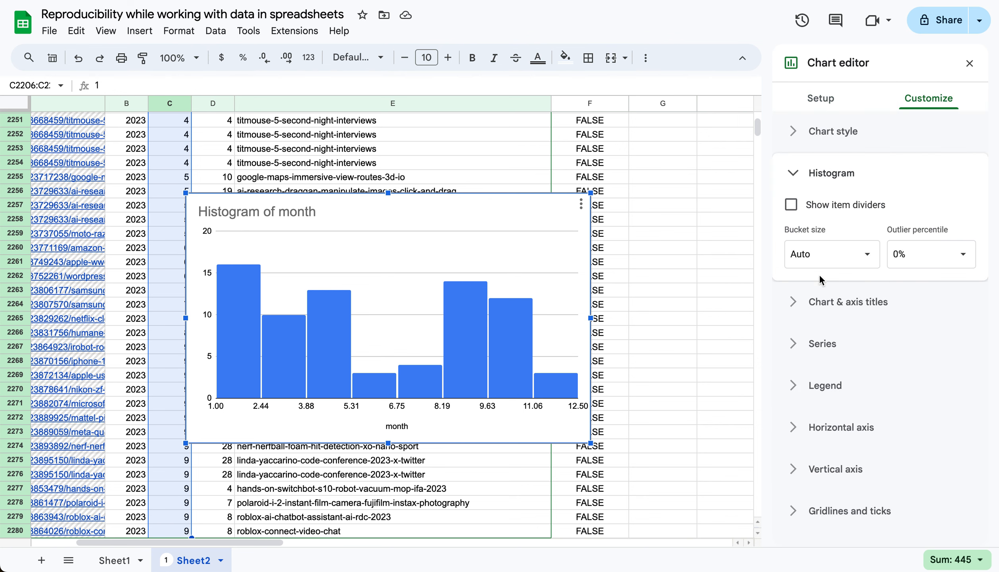
pyautogui.click(807, 256)
pyautogui.click(807, 306)
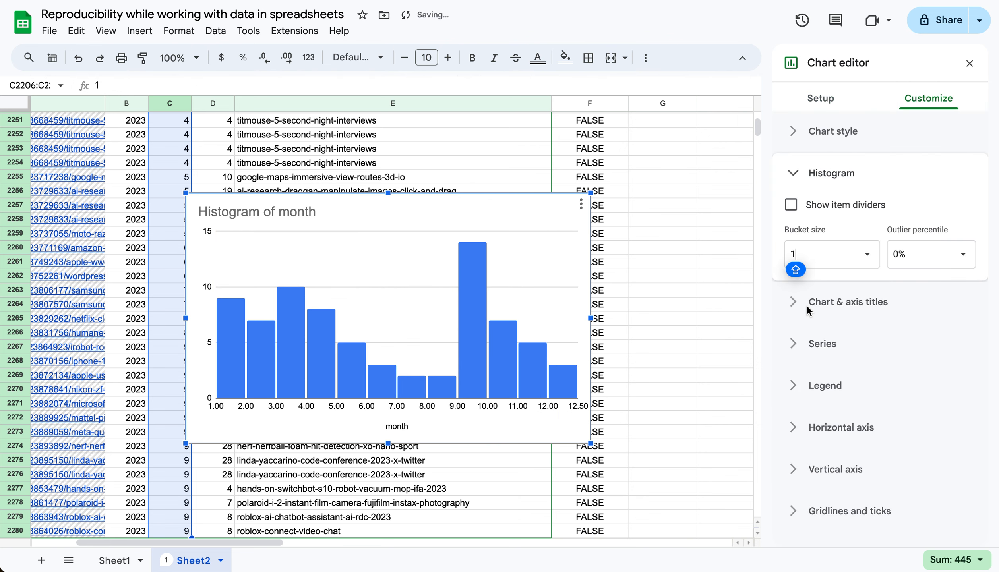
pyautogui.click(970, 63)
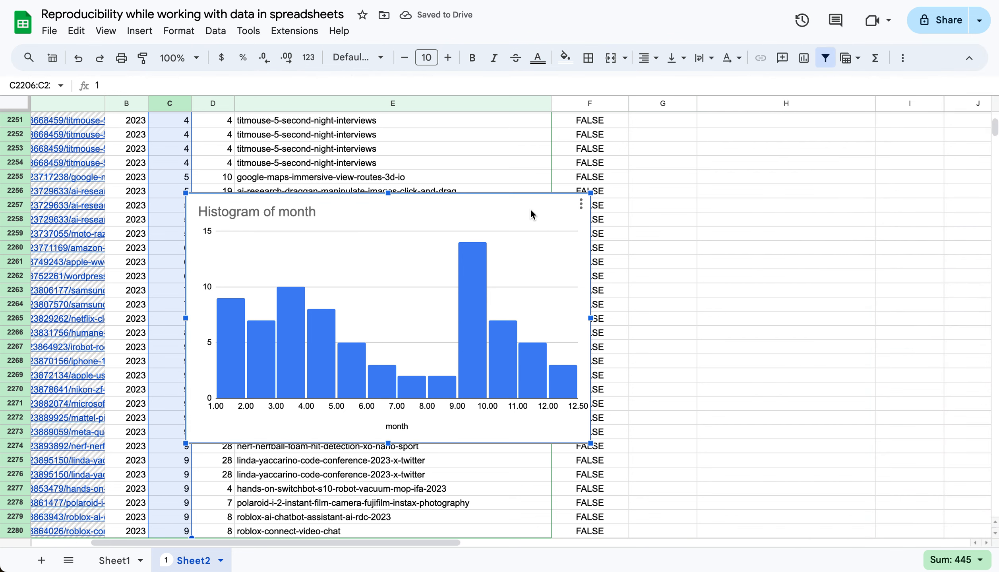
# Move the month histogram away from the month column to examine its bars, and delete the chart
pyautogui.moveTo(550, 211); pyautogui.dragTo(737, 211)
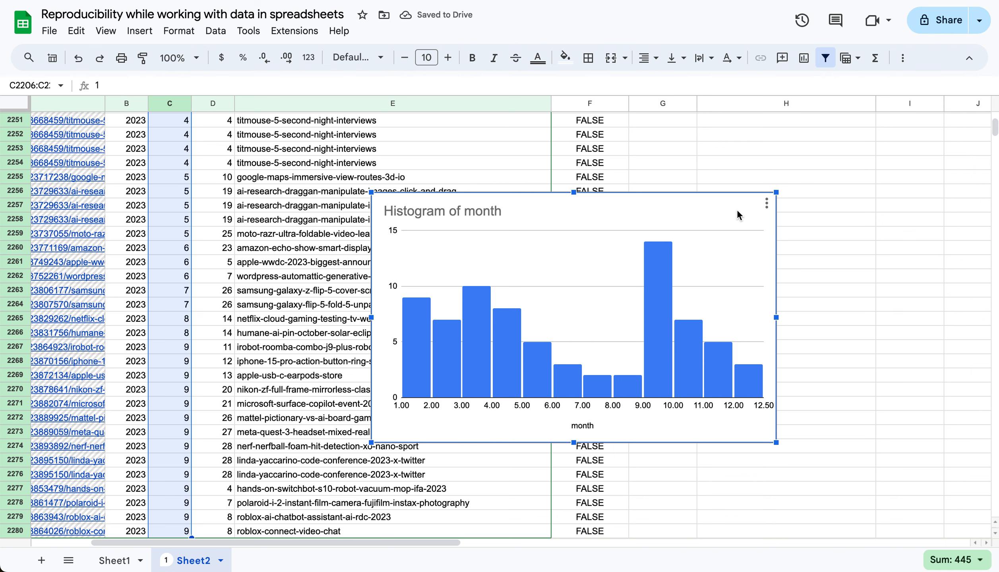
pyautogui.moveTo(702, 346)
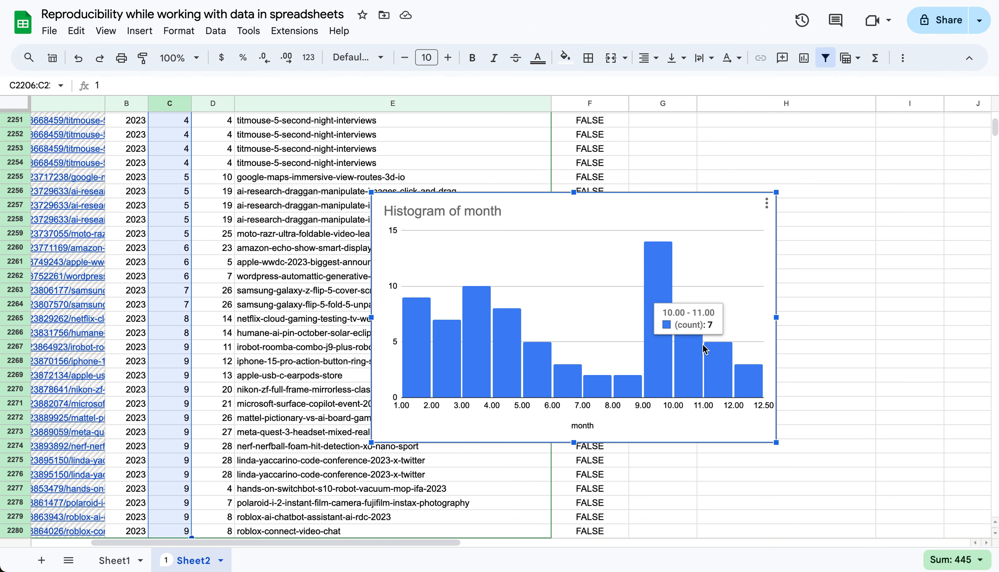
pyautogui.press('Delete')
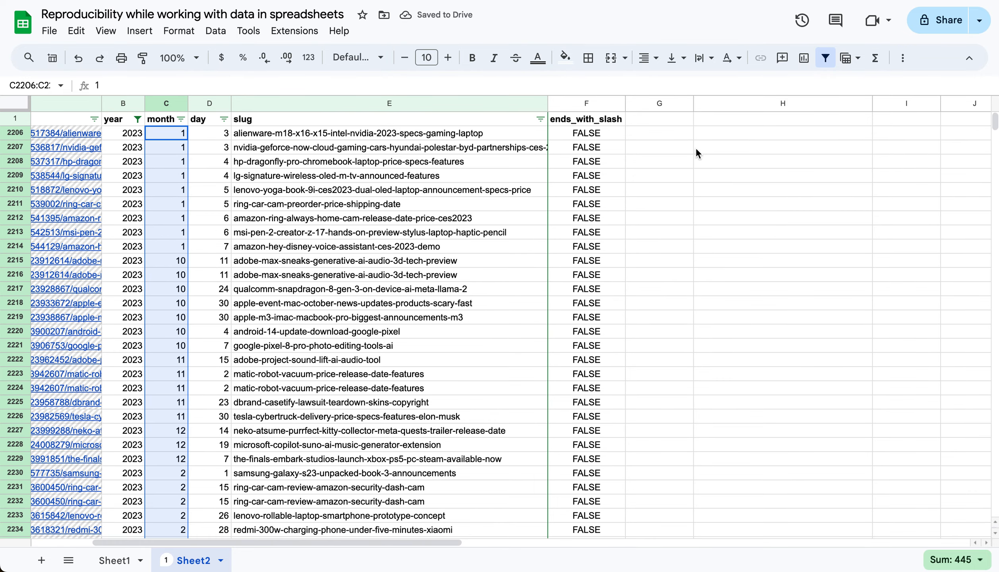
# Count the words in the 2023 slugs by entering =ADV_WORD_FREQUENCY(E2206:E2280, "-") in G2207
pyautogui.click(670, 153)
pyautogui.write('=ADV_WOR')
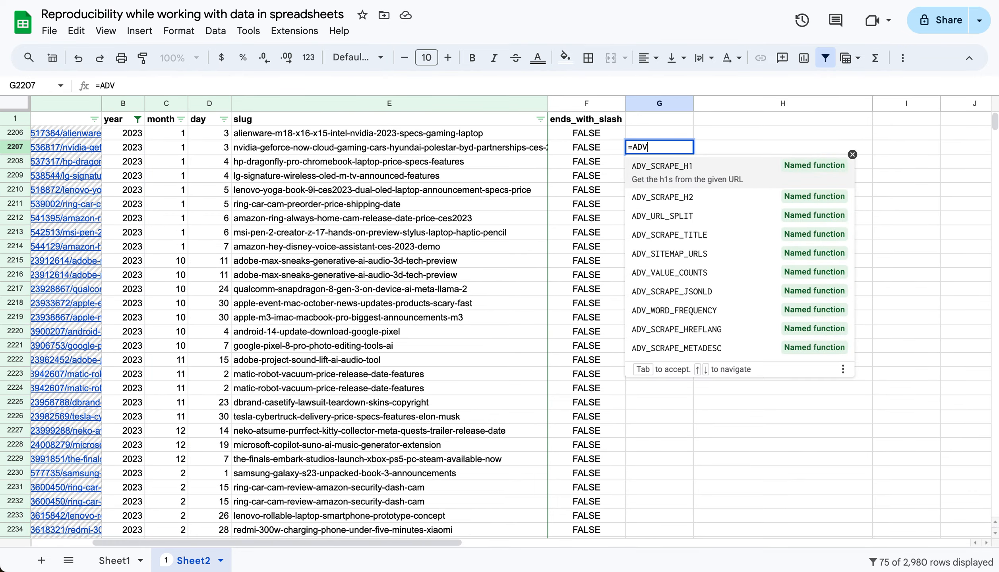
pyautogui.press('Tab')
pyautogui.press('Up')
pyautogui.press('Left')
pyautogui.press('Left')
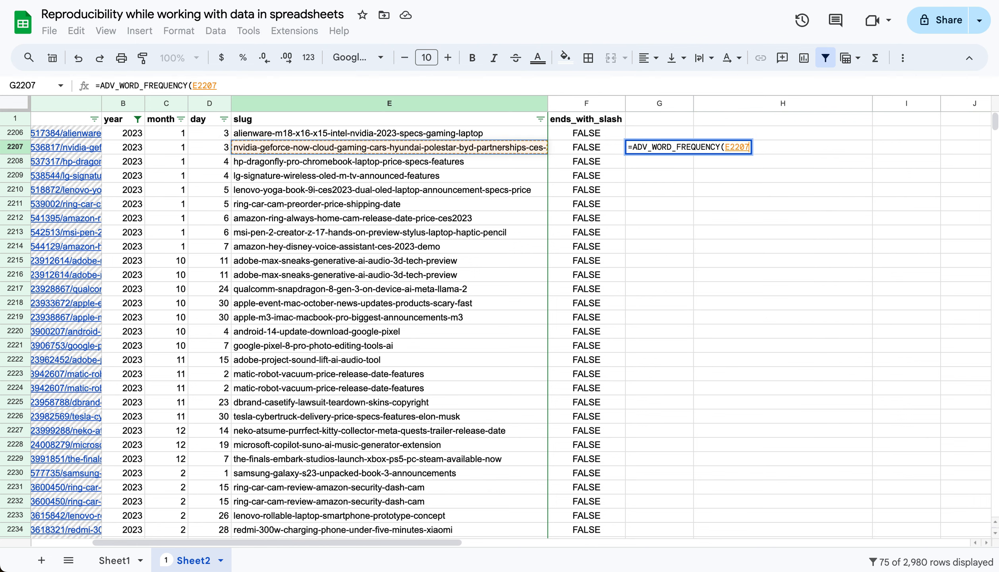
pyautogui.hotkey('ctrl', 'shift', 'Down')
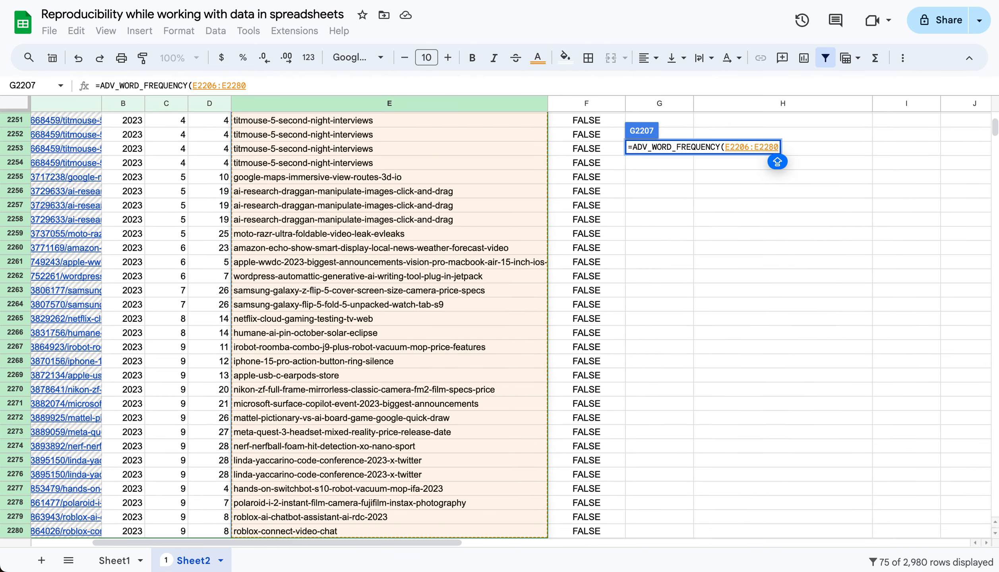
pyautogui.write(', "')
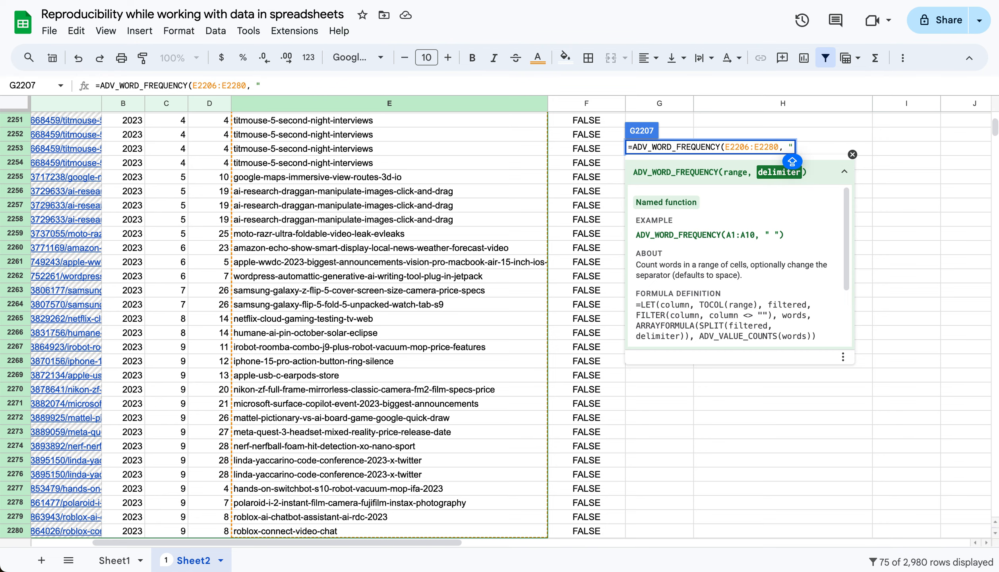
pyautogui.write('-")')
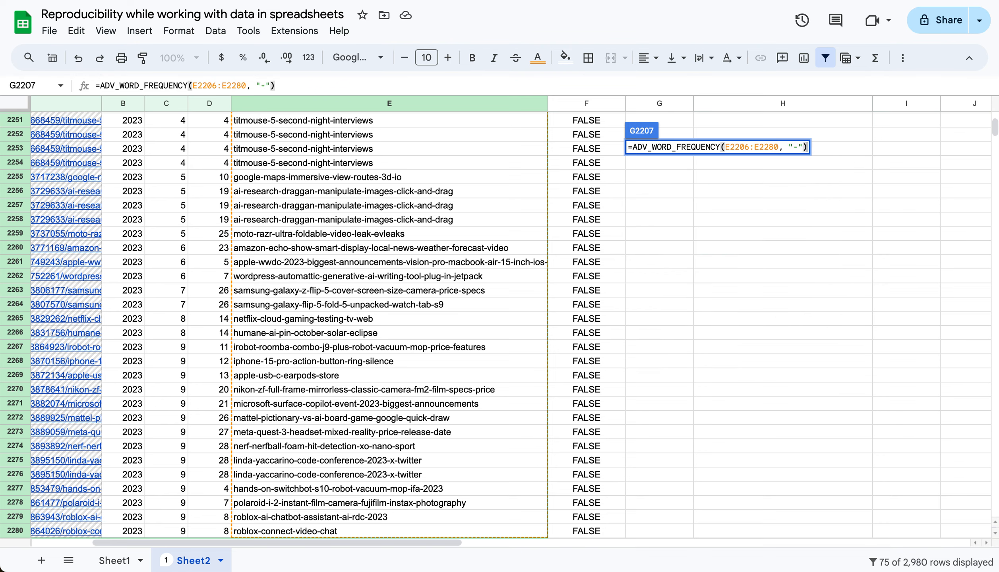
pyautogui.press('Return')
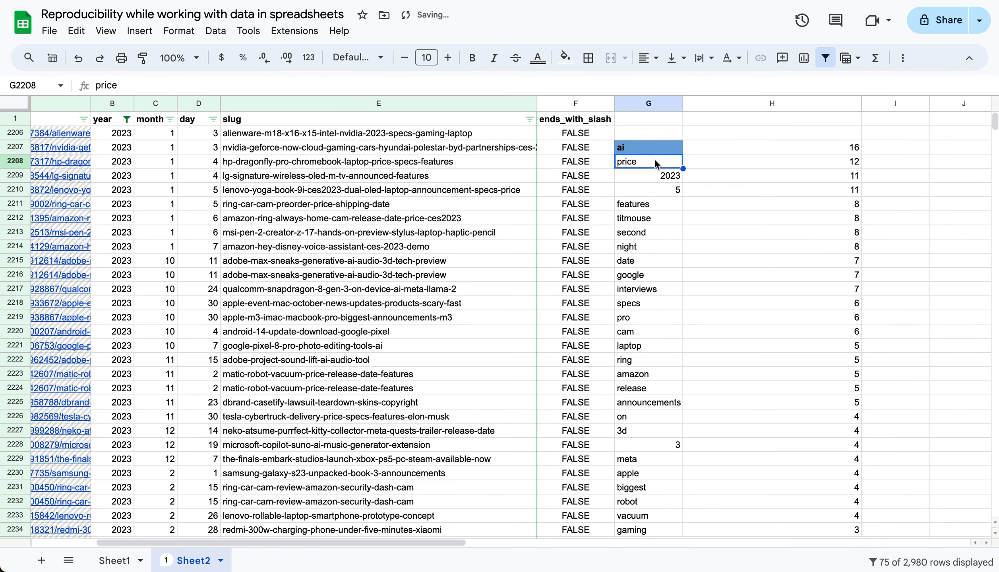
# Examine the word-frequency formula in G2207 and the listed slug words with their counts in columns G and H
pyautogui.click(646, 150)
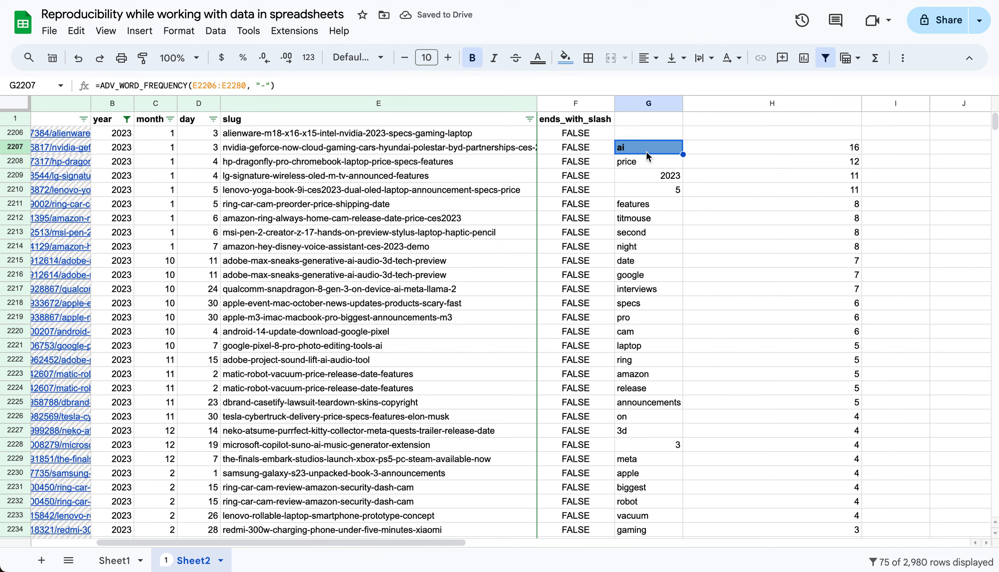
pyautogui.click(804, 146)
pyautogui.press('Left')
pyautogui.press('Down')
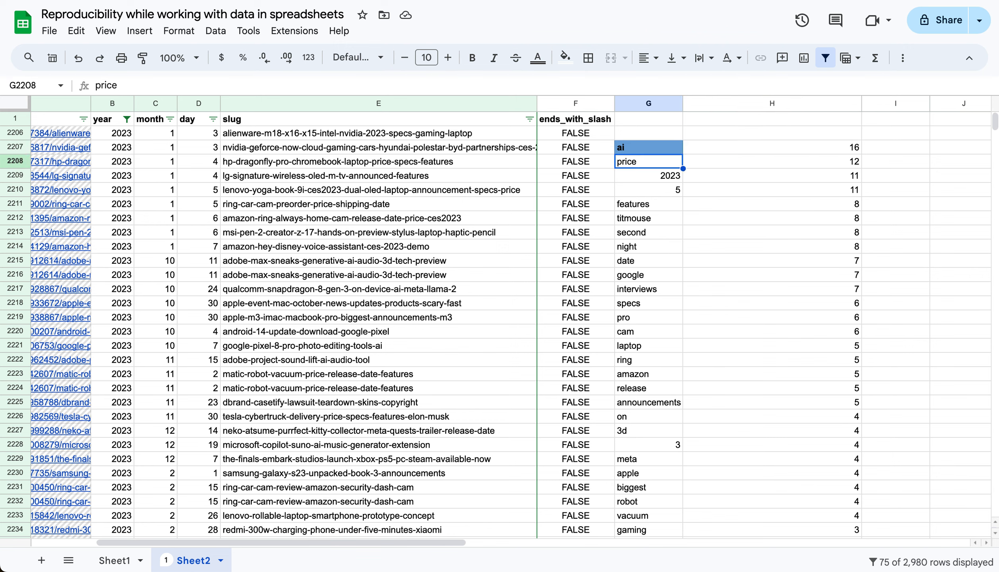
pyautogui.press('Right')
pyautogui.press('Left')
pyautogui.press('Down')
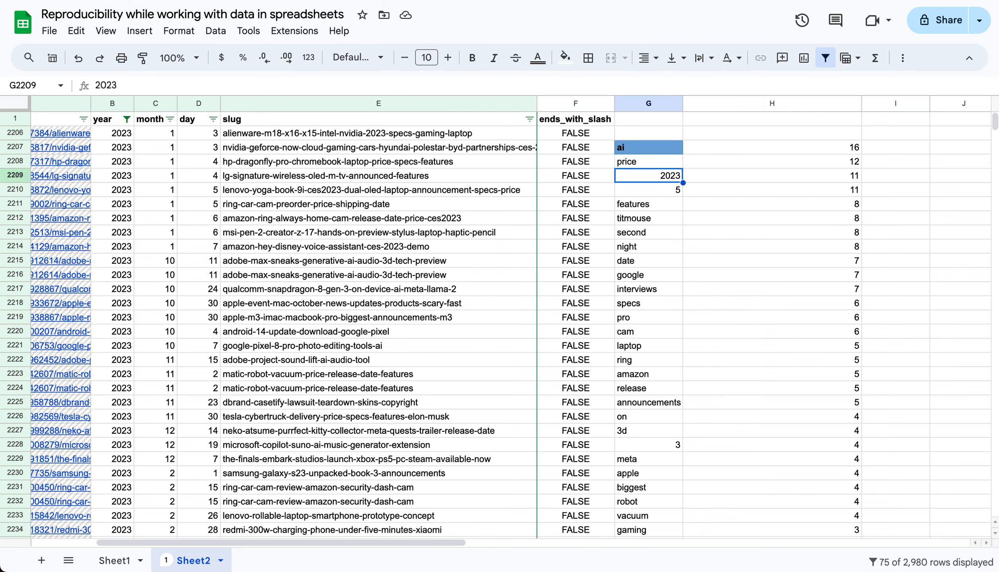
pyautogui.press('Right')
pyautogui.press('Left')
pyautogui.press('Down')
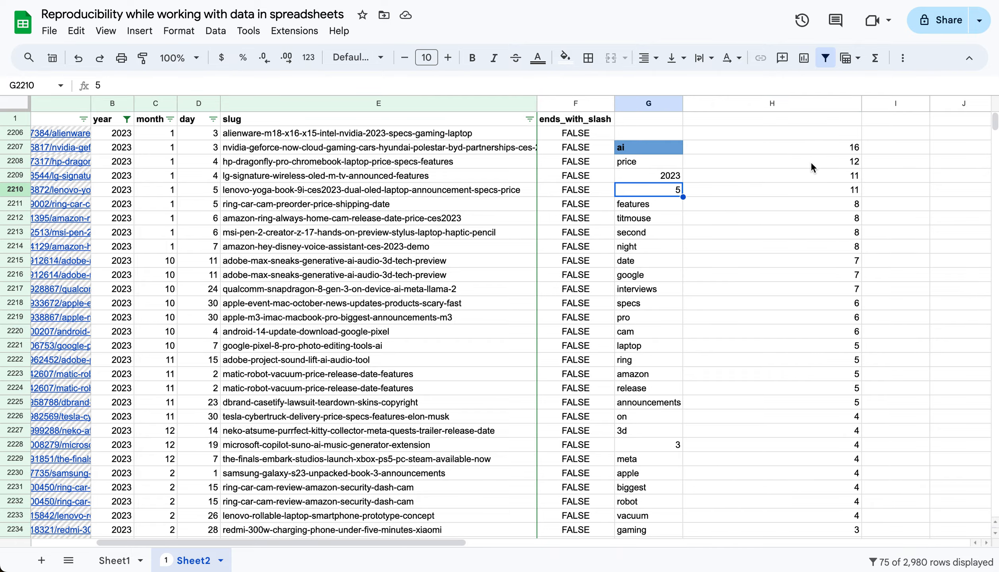
pyautogui.scroll(-15, 657, 297)
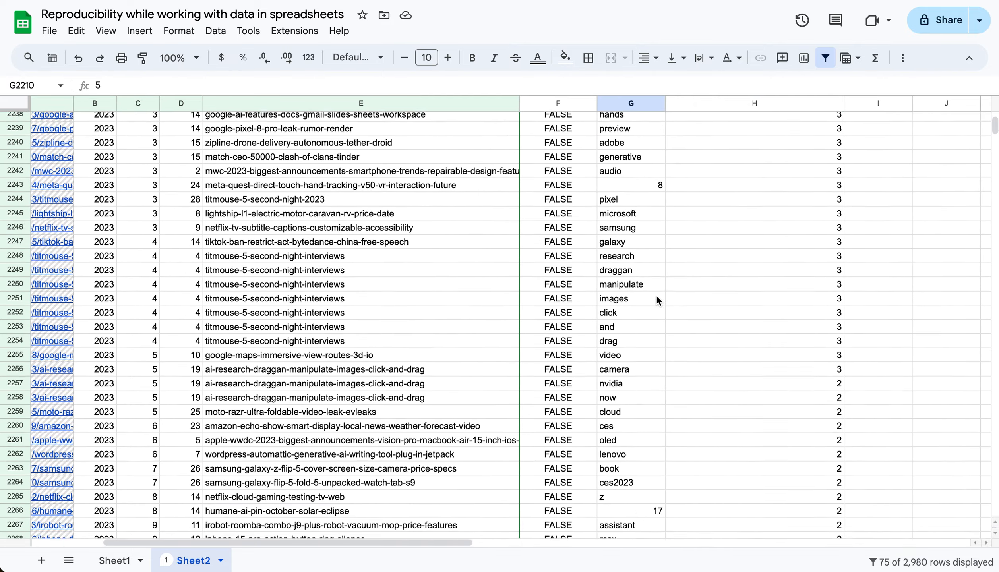
pyautogui.scroll(15, 656, 297)
pyautogui.hscroll(-5, 656, 297)
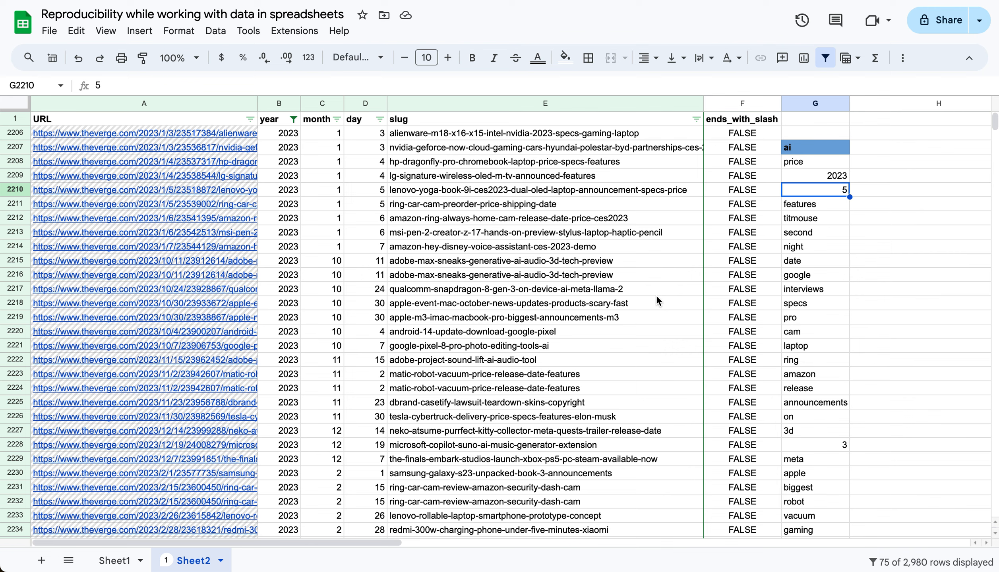
# Delete the word-frequency formula from G2207
pyautogui.press('Up')
pyautogui.press('Up')
pyautogui.press('Up')
pyautogui.press('Delete')
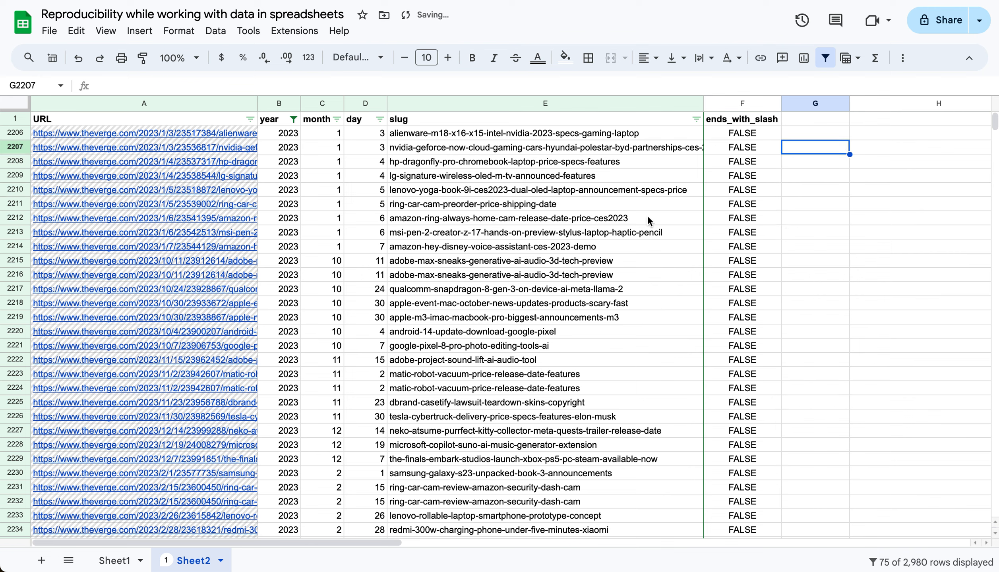
# Select all values in the year column's filter to restore every row, accepting the protection warning
pyautogui.click(294, 118)
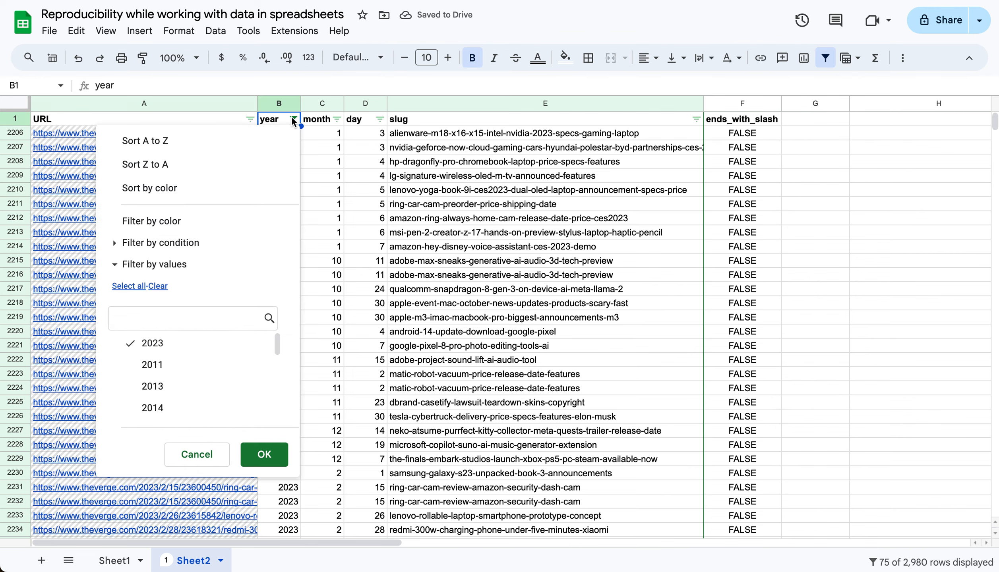
pyautogui.click(129, 287)
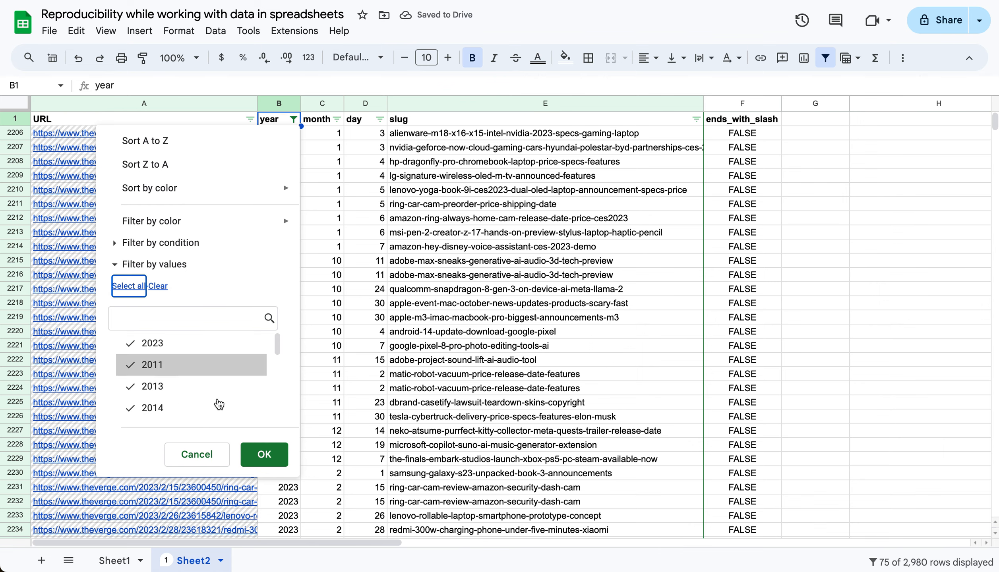
pyautogui.click(262, 455)
pyautogui.click(662, 351)
pyautogui.click(579, 236)
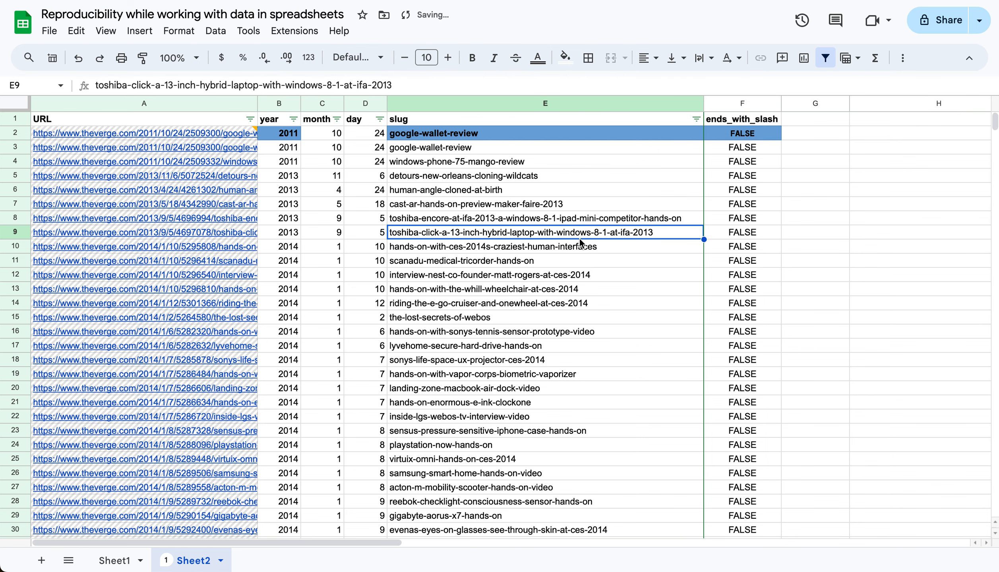